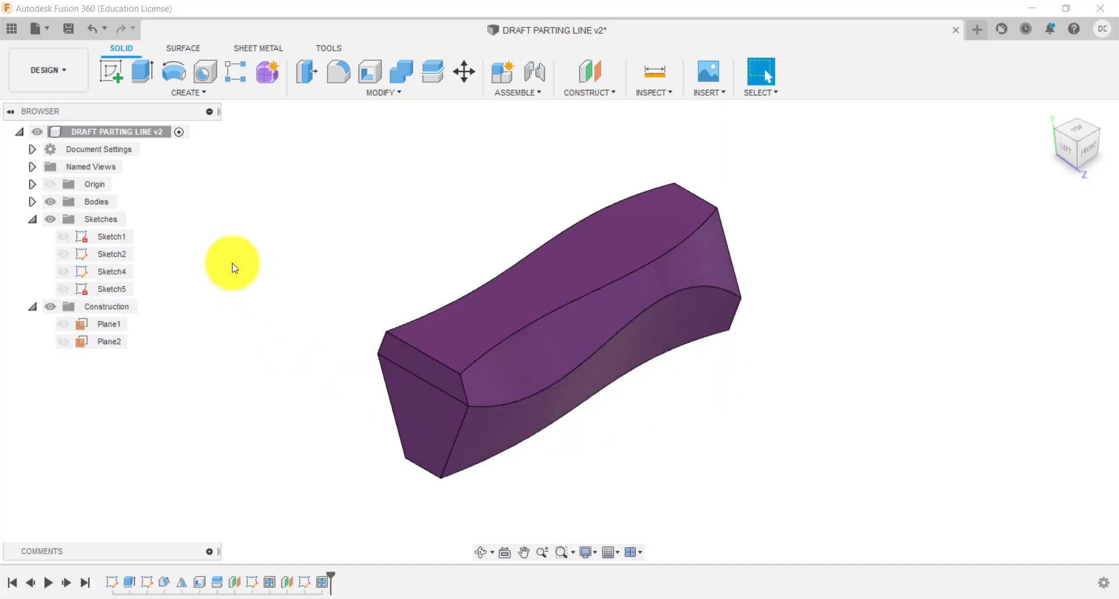
Hide Body1 to examine the ribbed interior and drafted sides of Body2, and show Body1 again
click(32, 202)
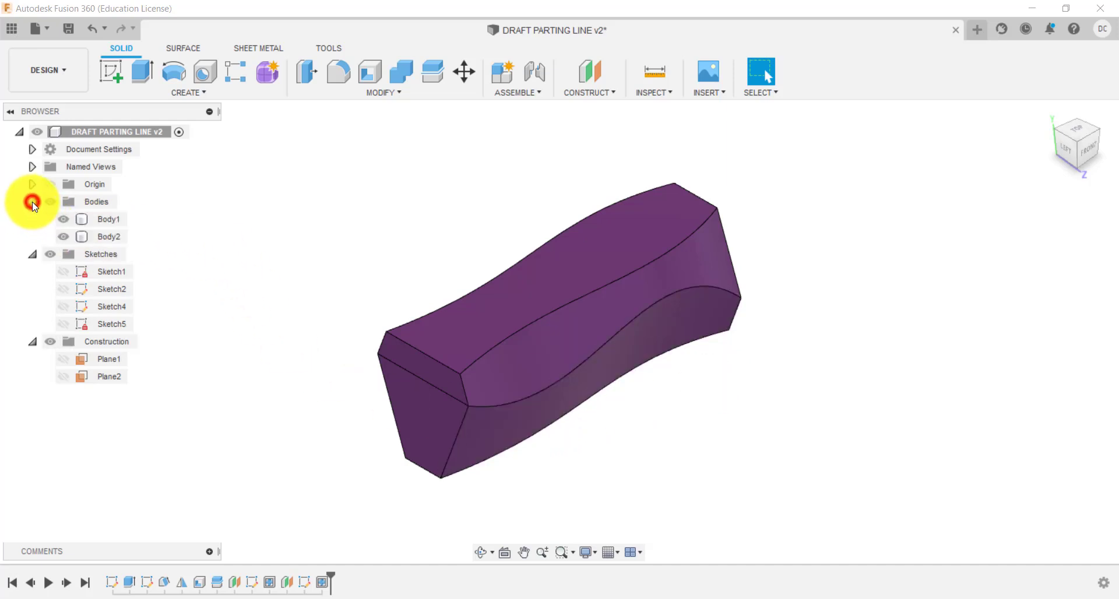
click(62, 219)
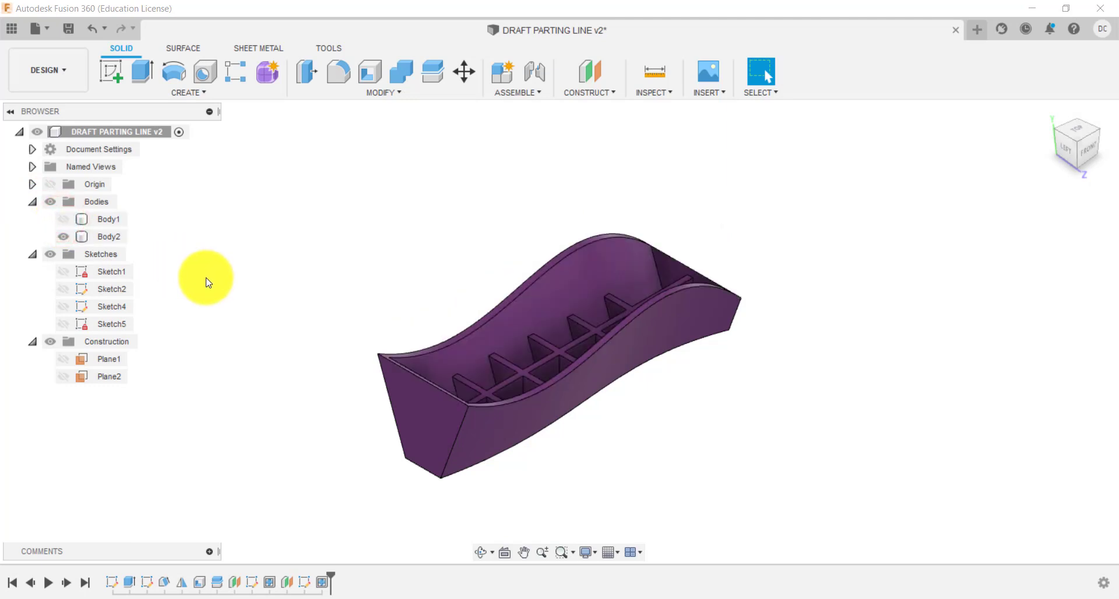
click(1067, 155)
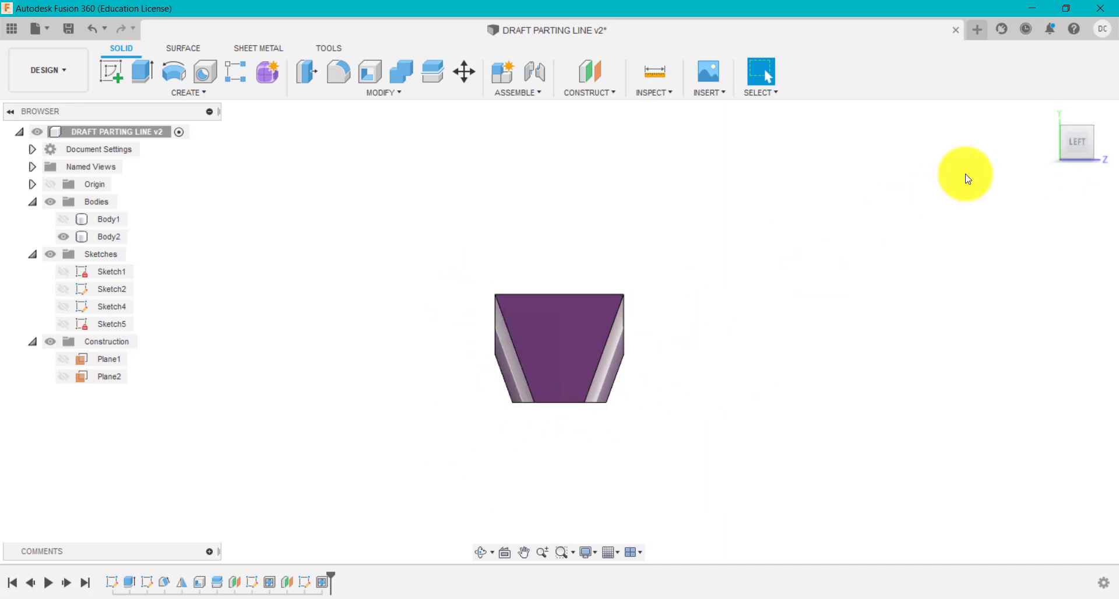
click(1052, 111)
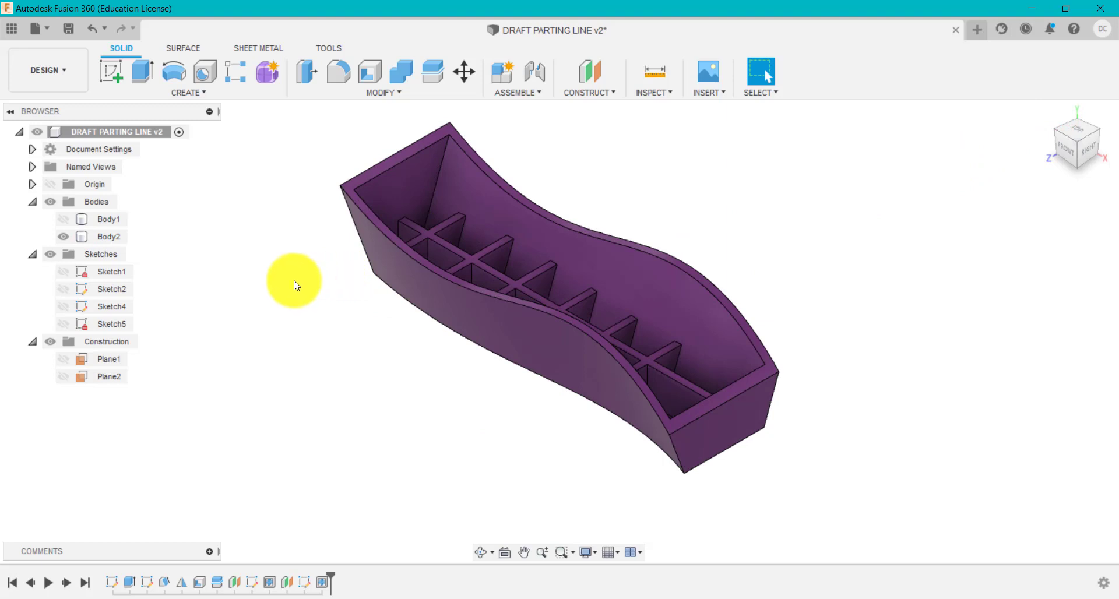
click(64, 220)
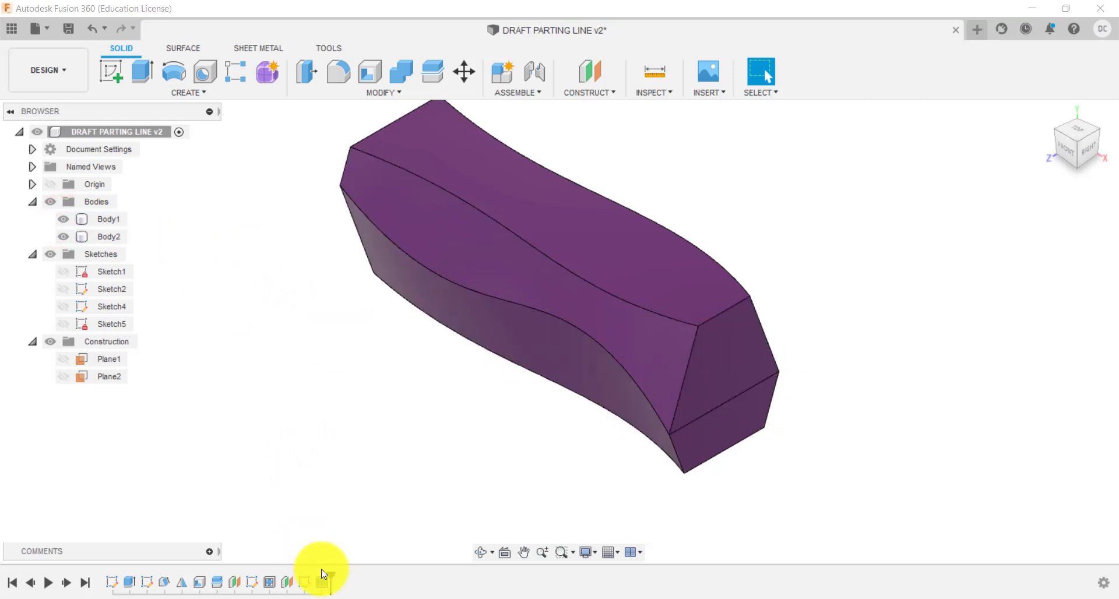
Roll the design history back to just after the first Draft feature and show the spline in Sketch2
drag(335, 582, 155, 569)
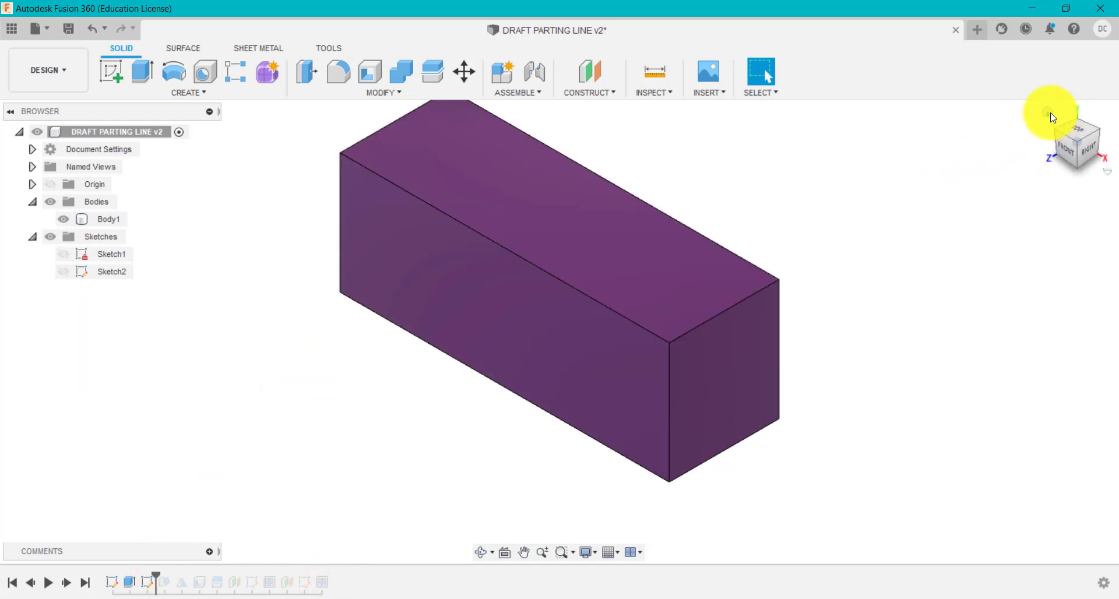
click(1049, 113)
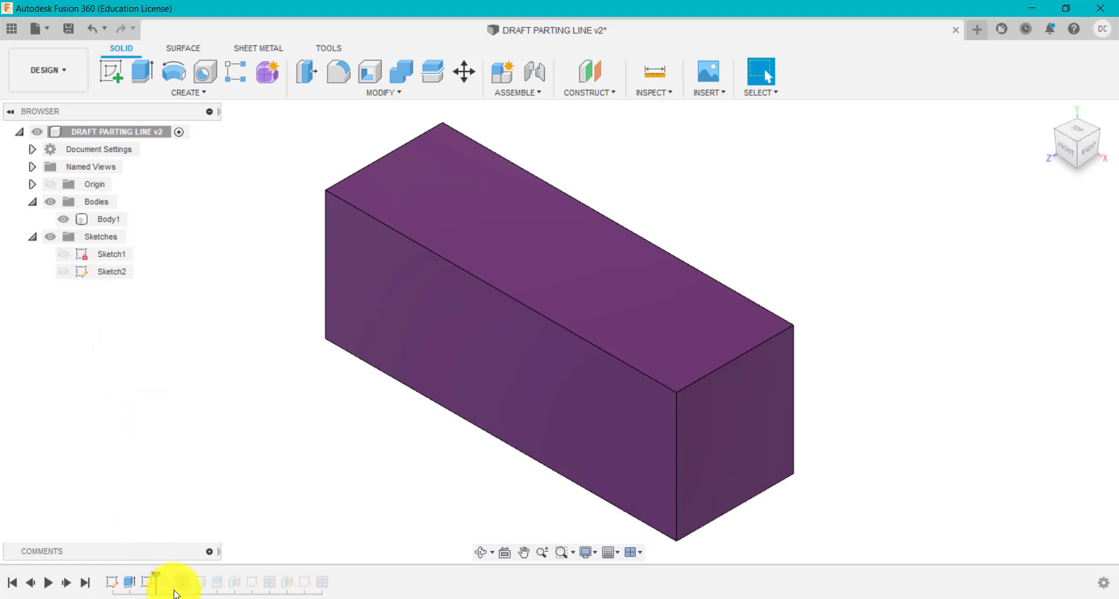
drag(153, 574, 167, 574)
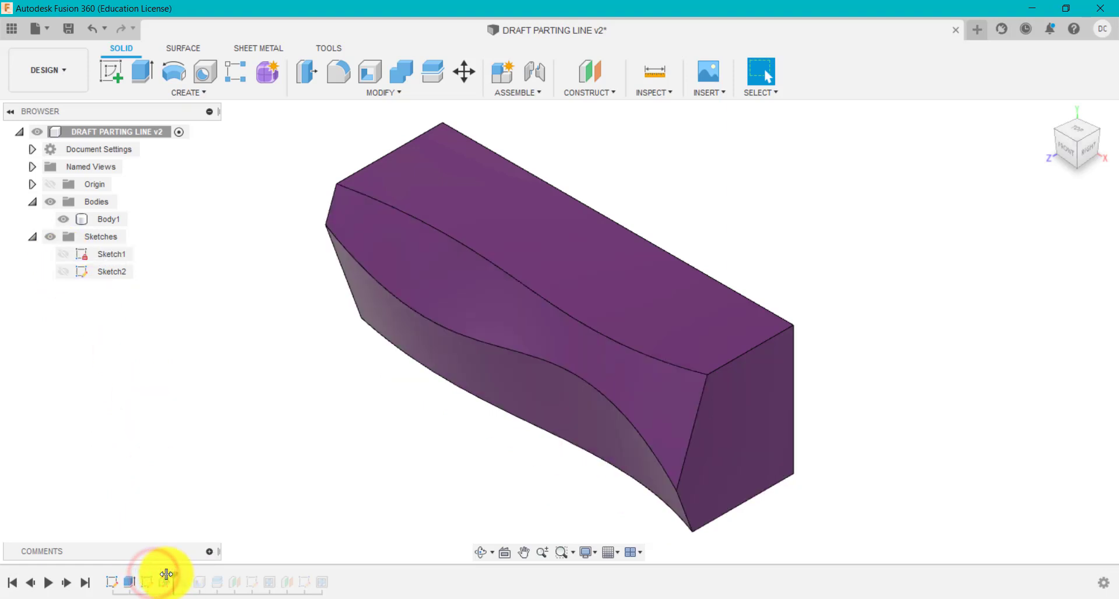
click(63, 276)
click(165, 335)
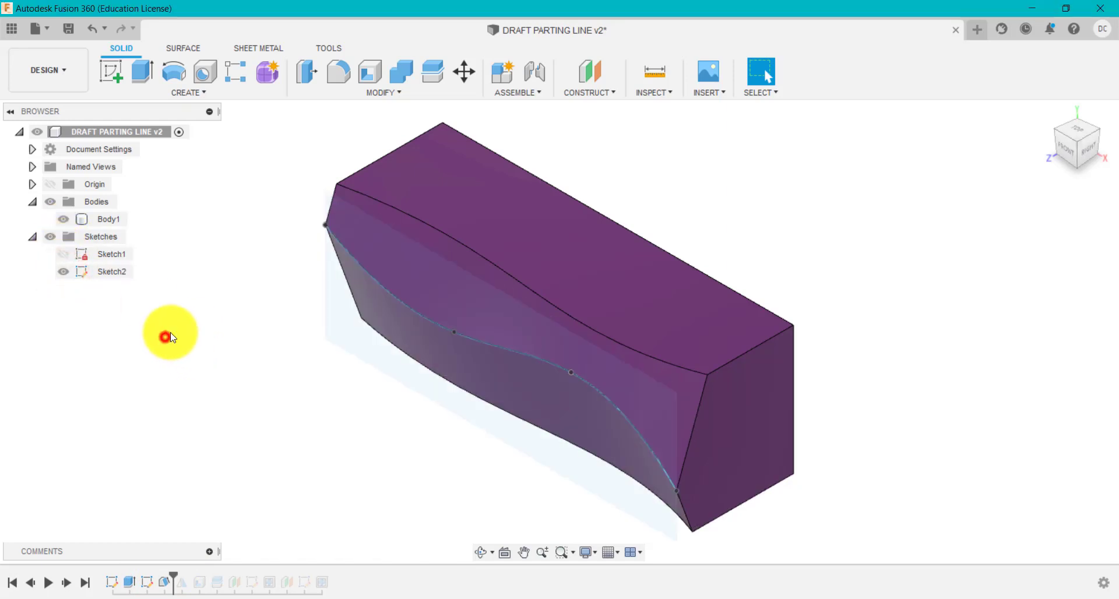
Roll the design history back to just before the Draft feature, at the plain block with the Sketch2 spline
click(1064, 151)
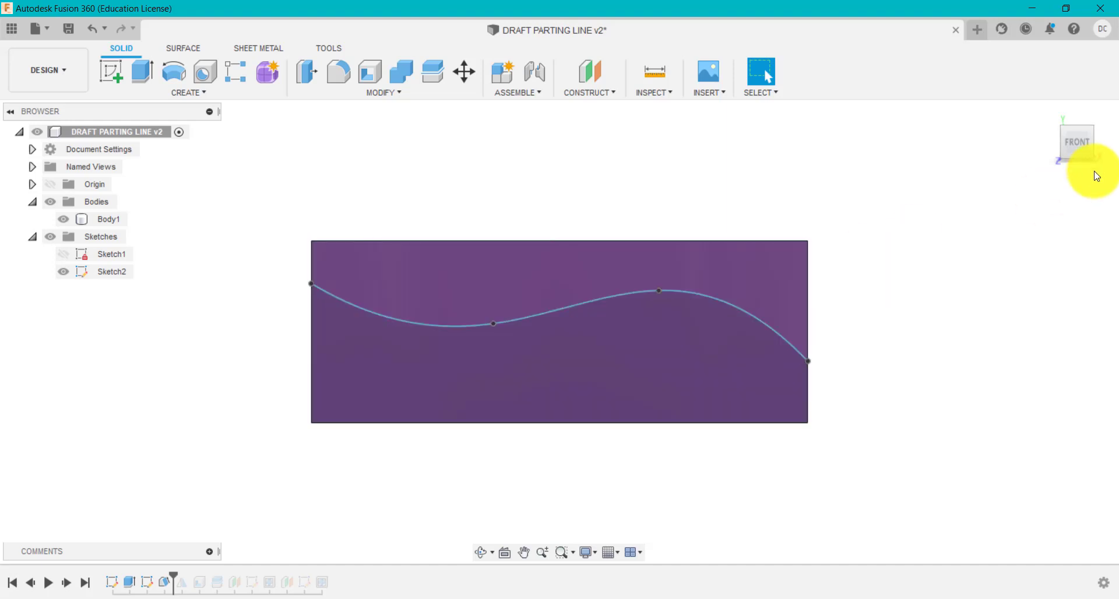
click(1052, 146)
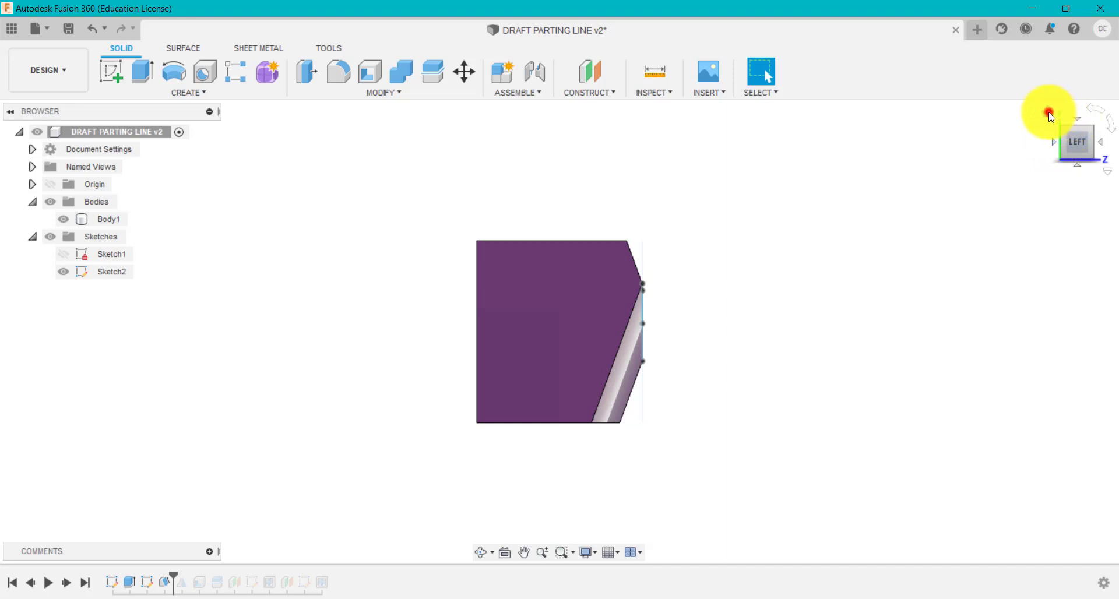
click(1049, 115)
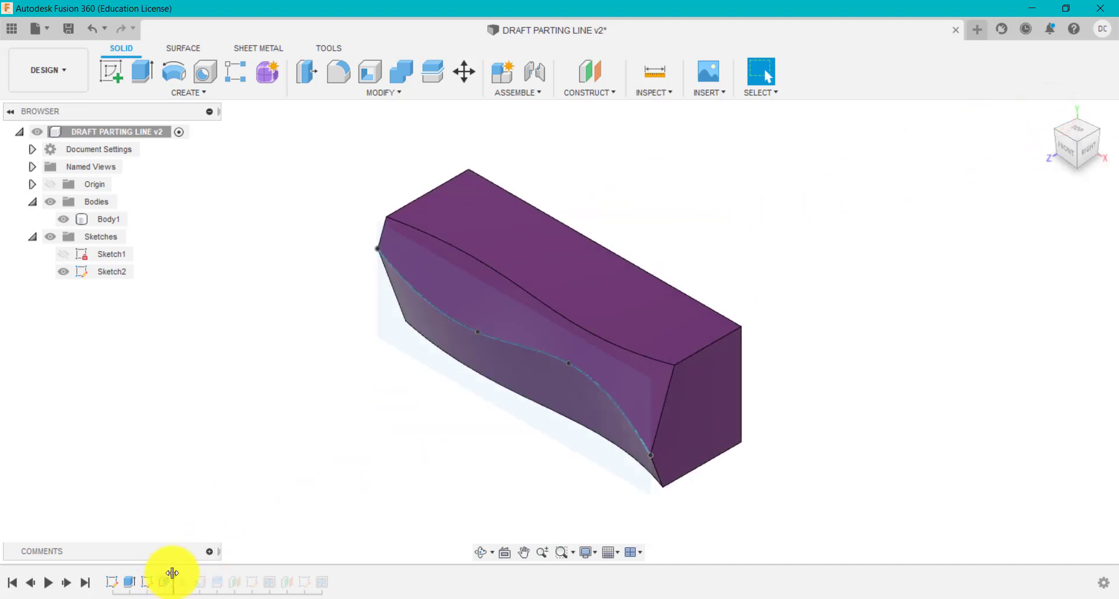
drag(172, 573, 156, 574)
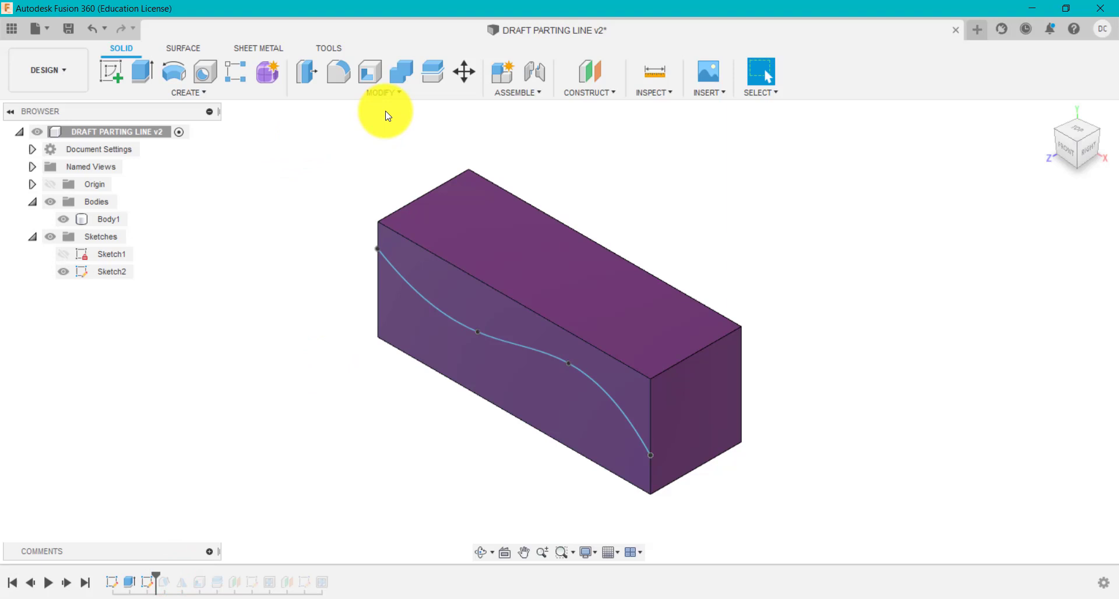
Set up a Parting Line draft with the block's top face as pull direction, the Sketch2 spline as parting tool and the front face as drafted face
click(390, 93)
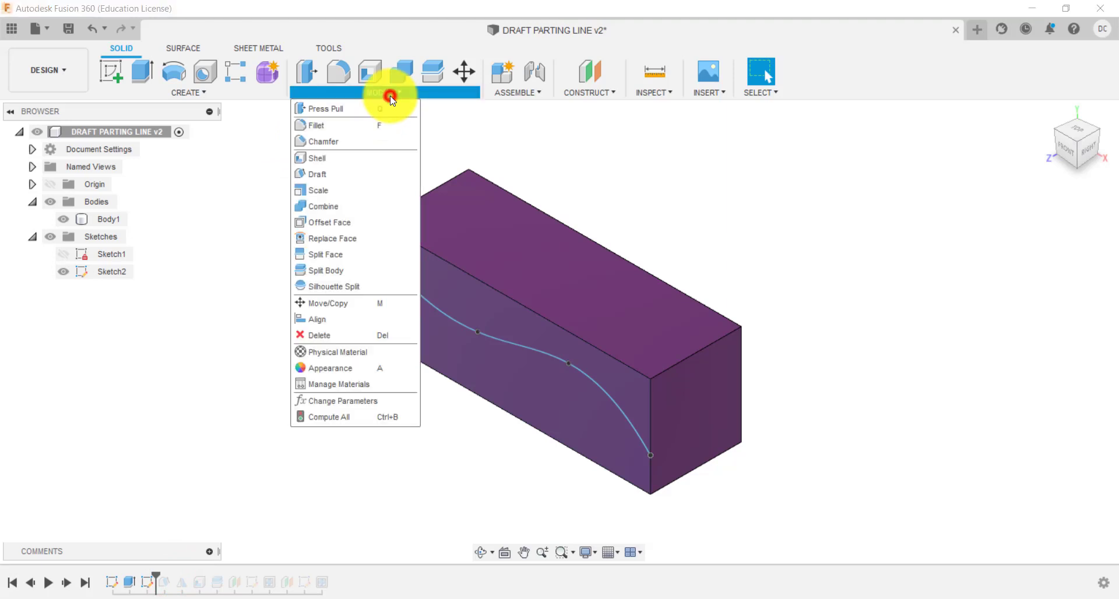
click(375, 174)
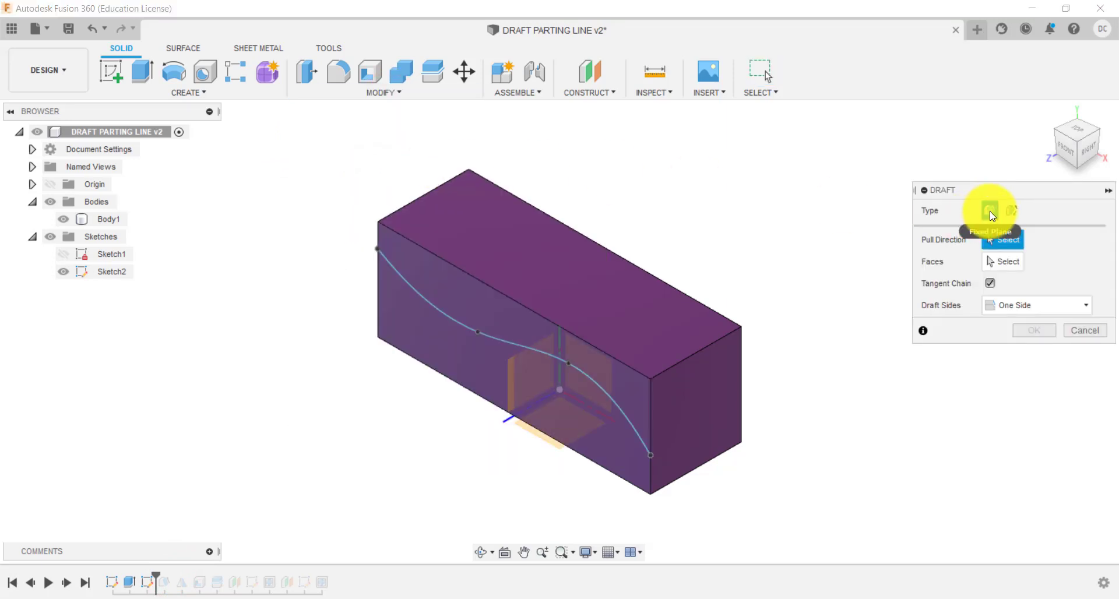
click(1013, 211)
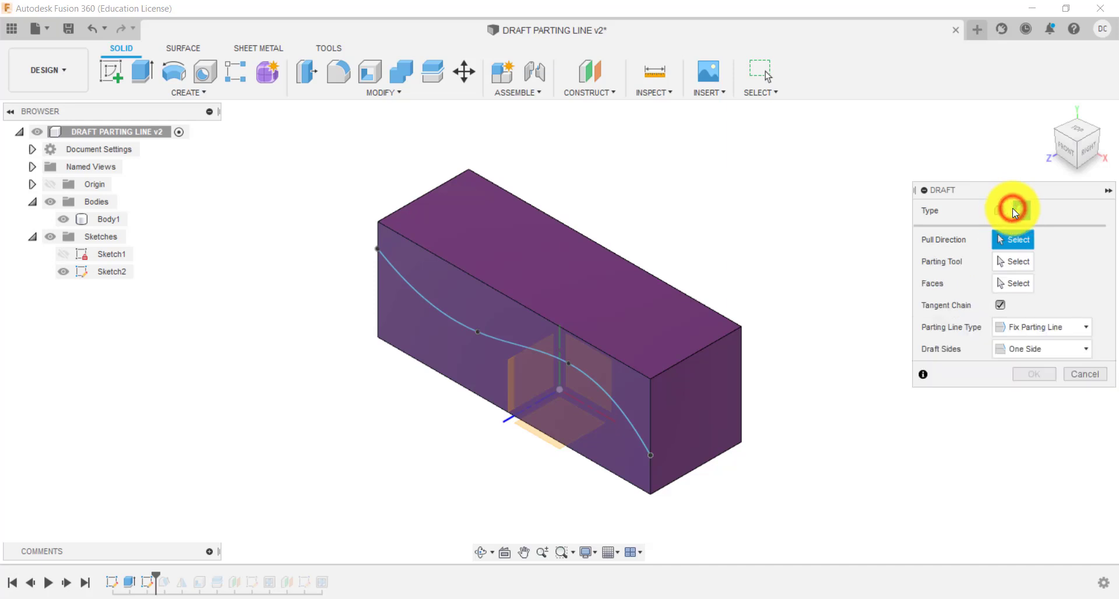
click(535, 296)
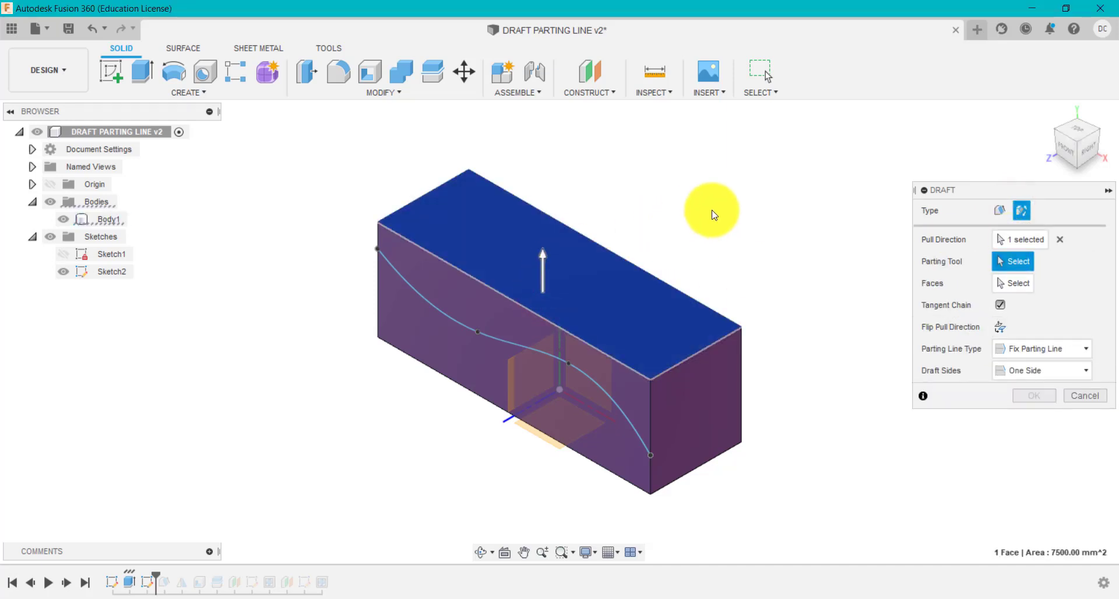
click(1006, 263)
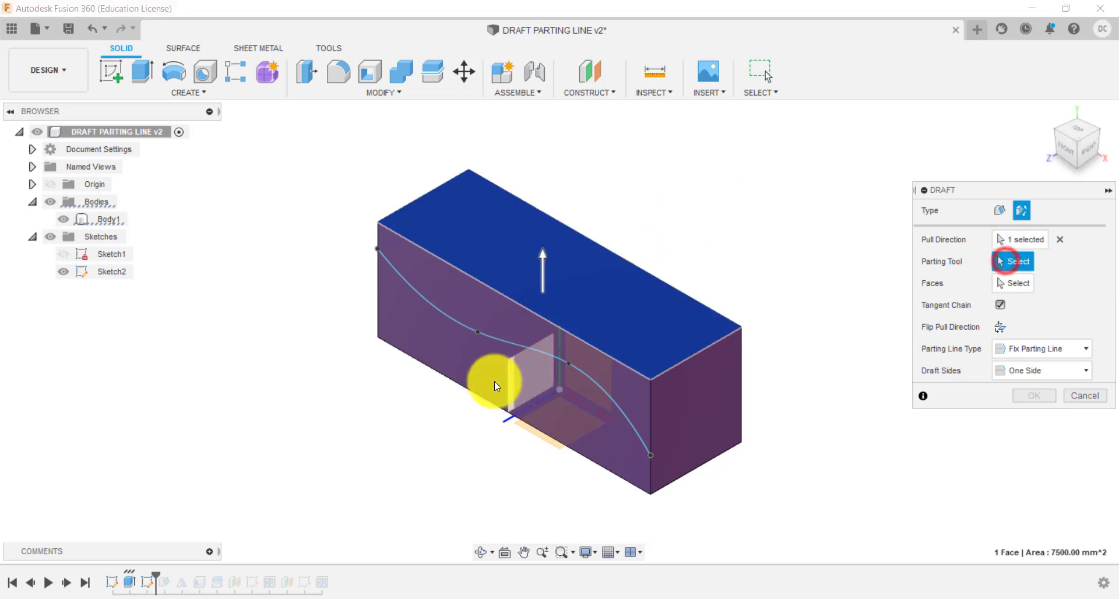
click(464, 328)
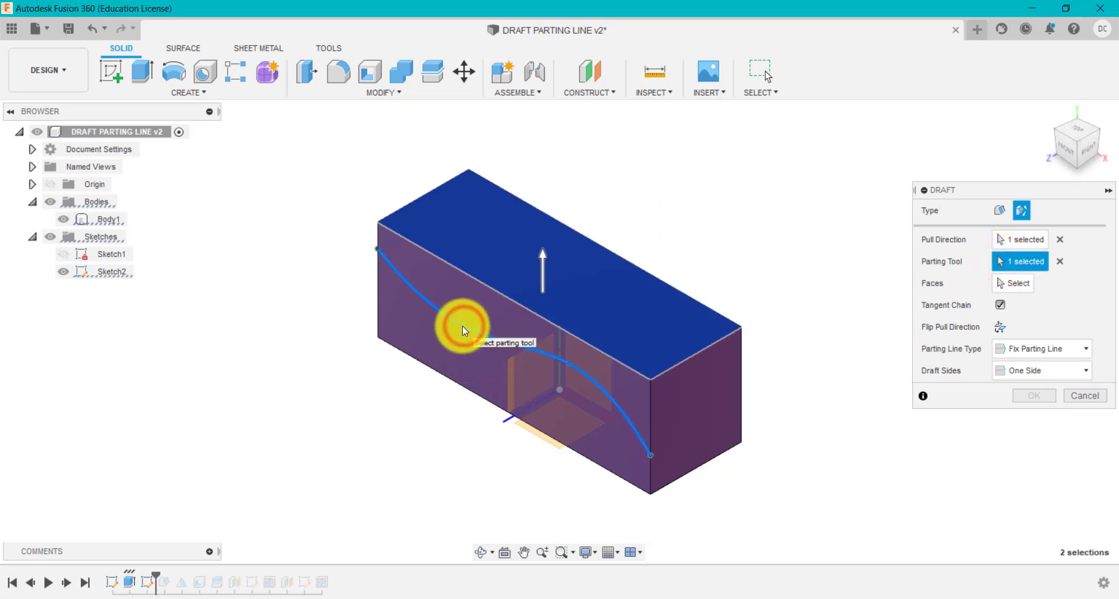
click(1013, 284)
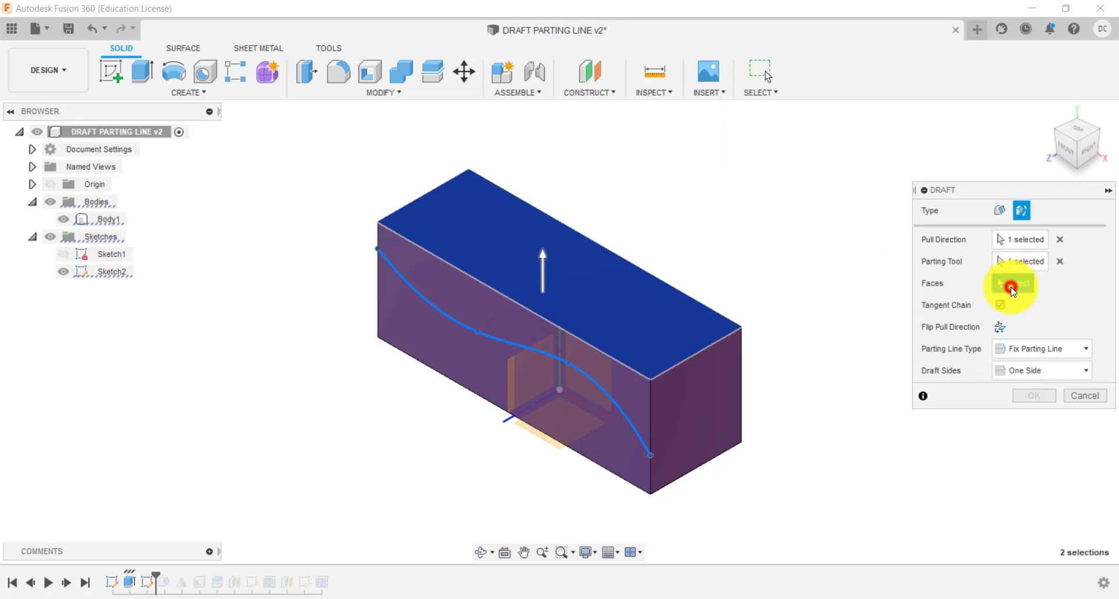
click(475, 318)
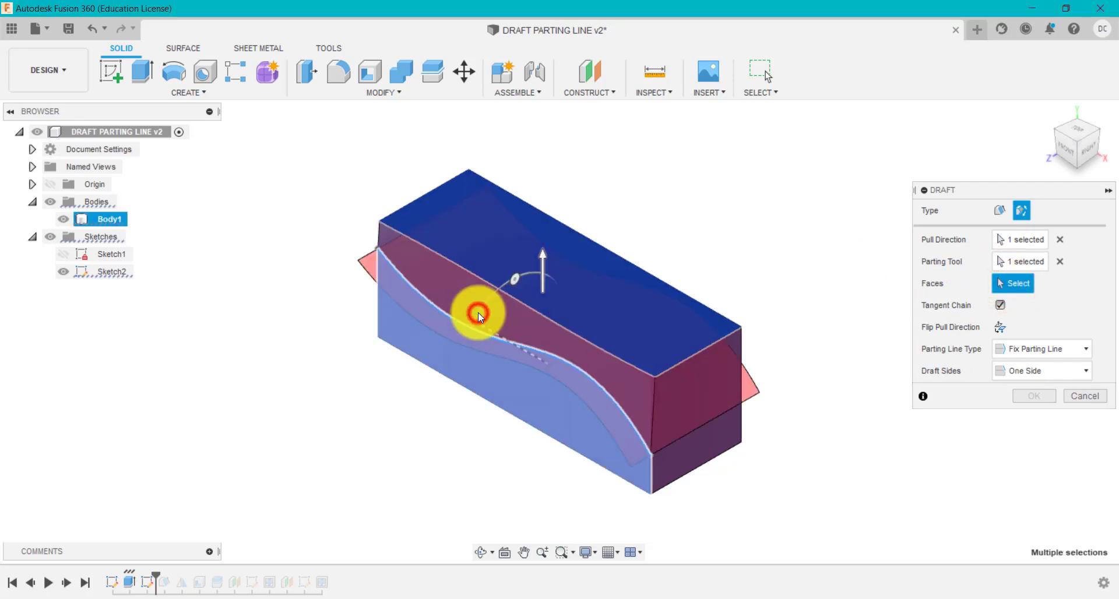
Set the draft angle to 19 degrees, trying the flipped pull direction and restoring the upward direction
click(1056, 149)
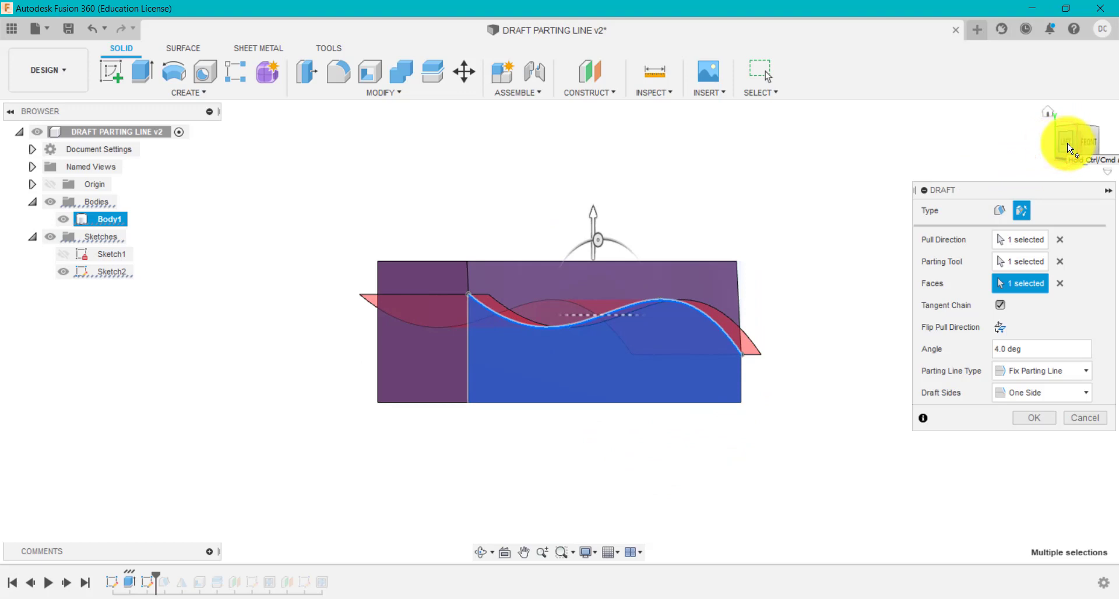
click(1070, 147)
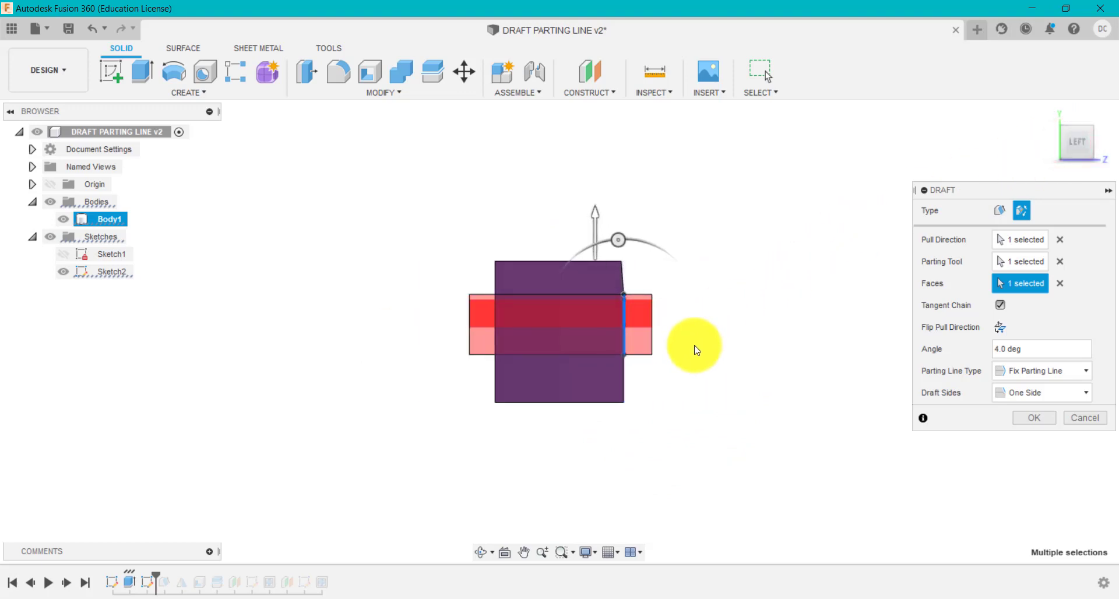
scroll(694, 350, up, 1)
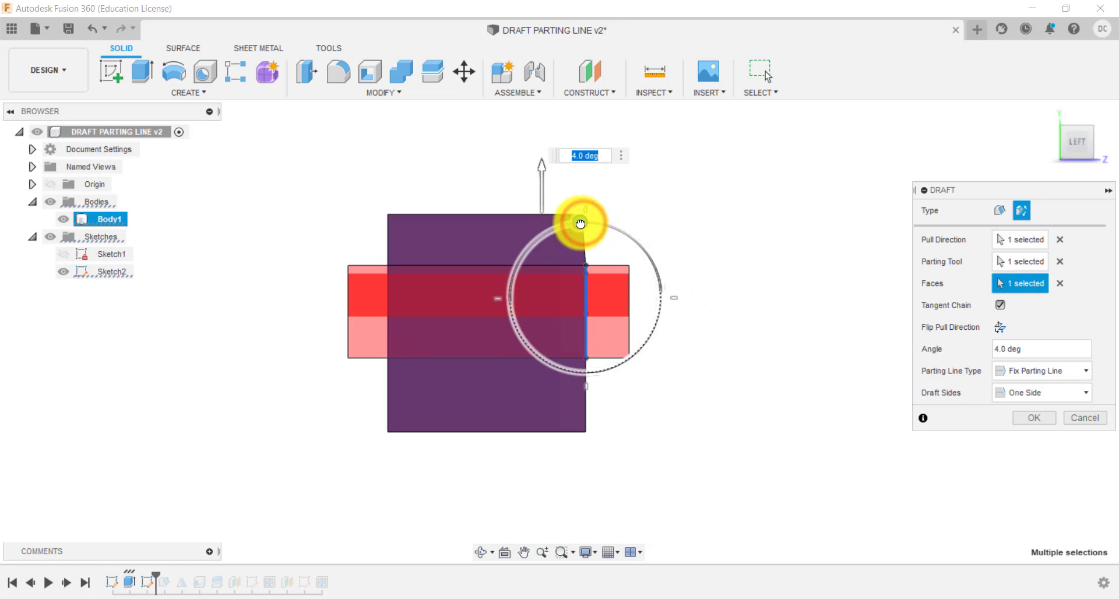
drag(582, 222, 558, 229)
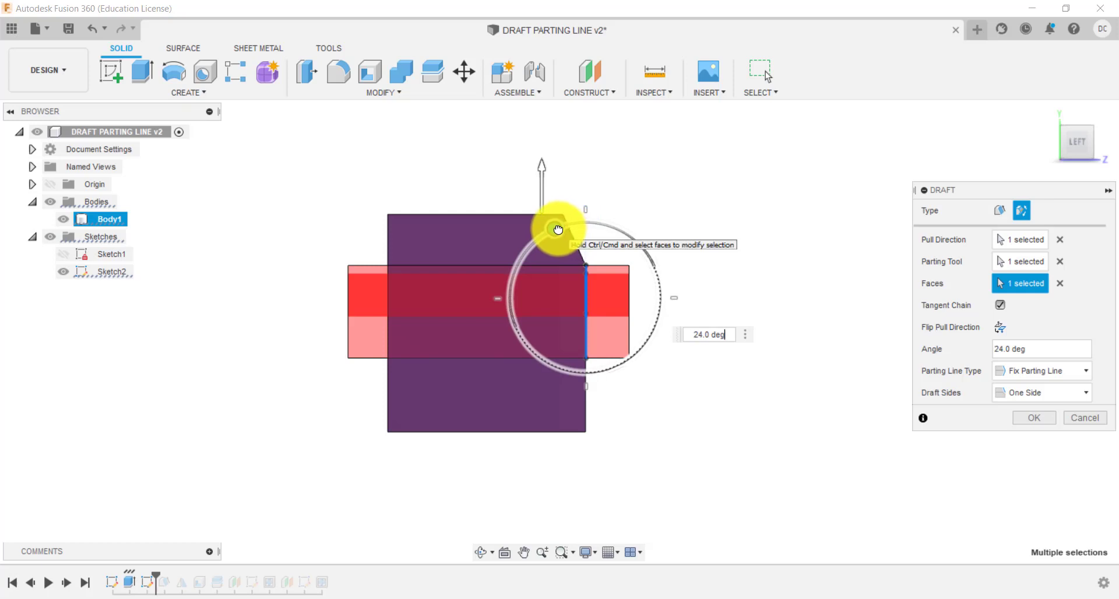
click(1002, 329)
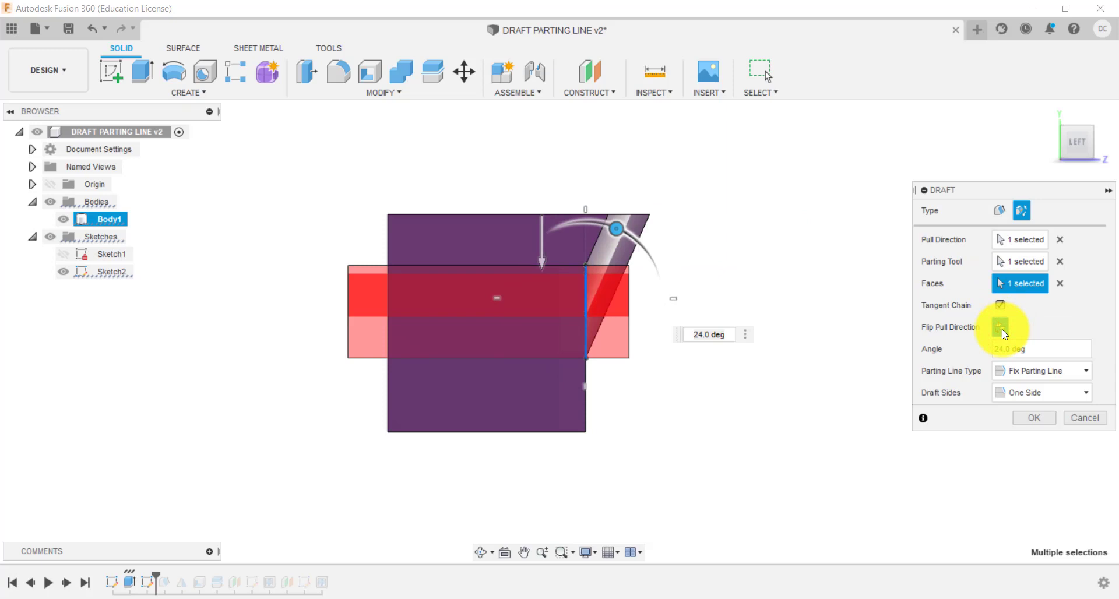
click(1000, 327)
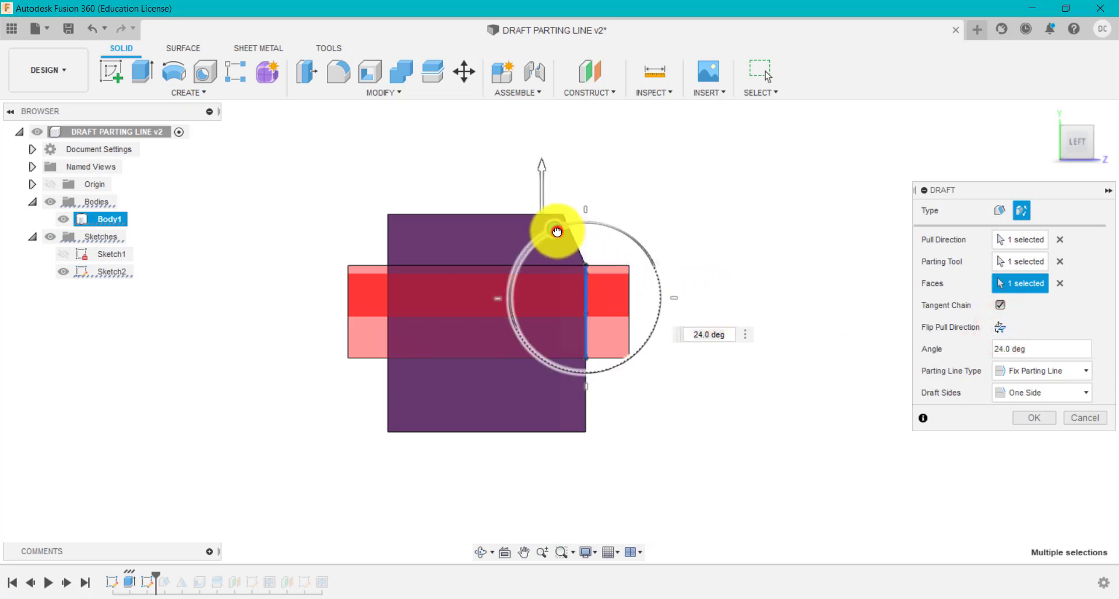
drag(557, 232, 564, 227)
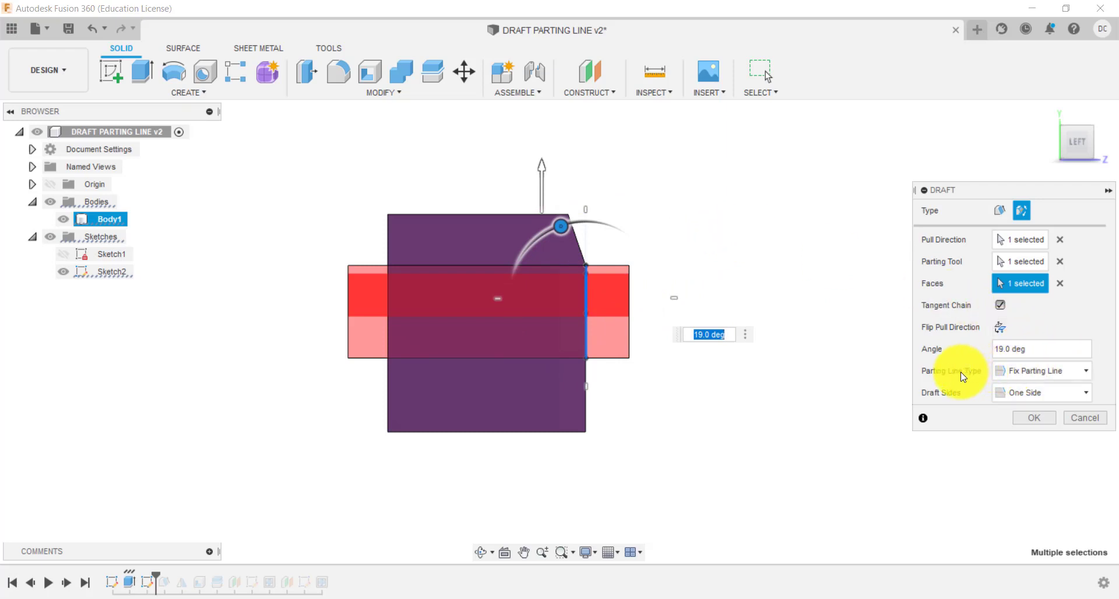
Keep the fixed parting line, switch the draft to Two Side and set Angle 2 to 5 degrees
click(1018, 370)
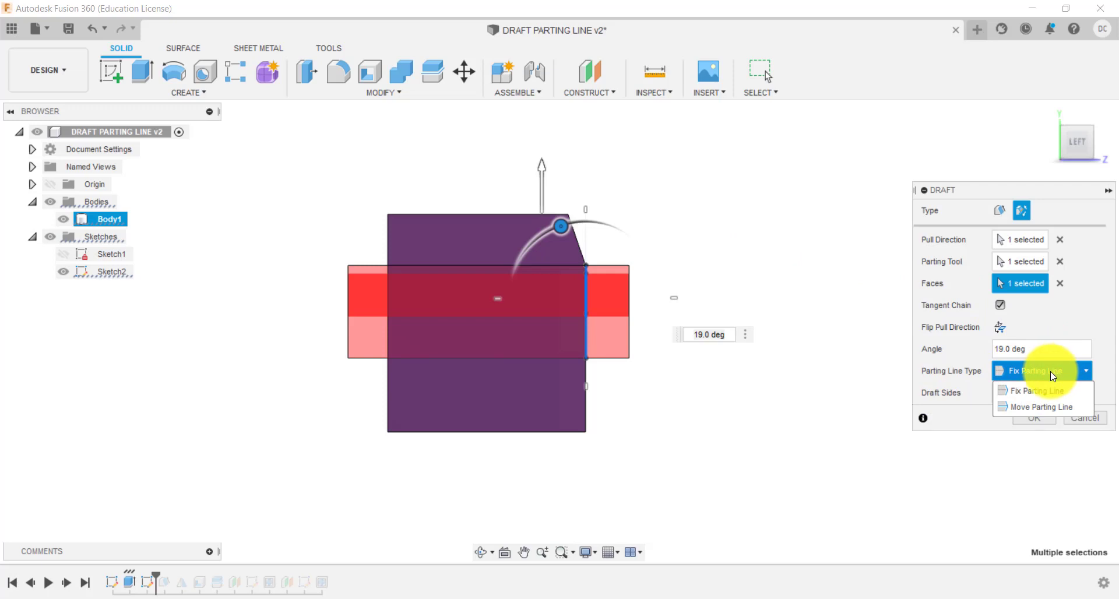
click(1052, 372)
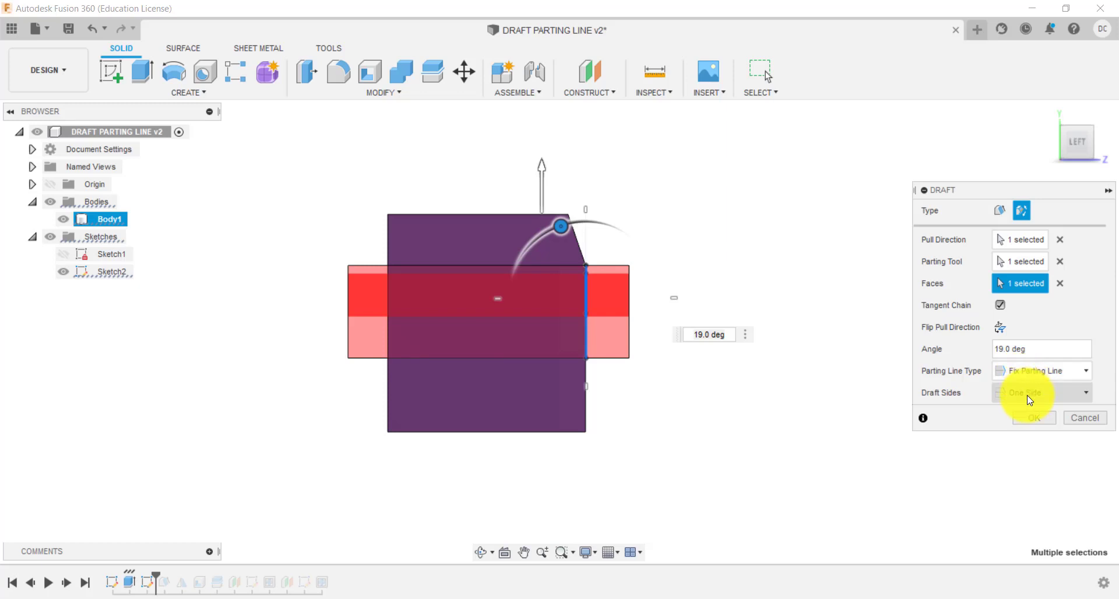
click(1029, 396)
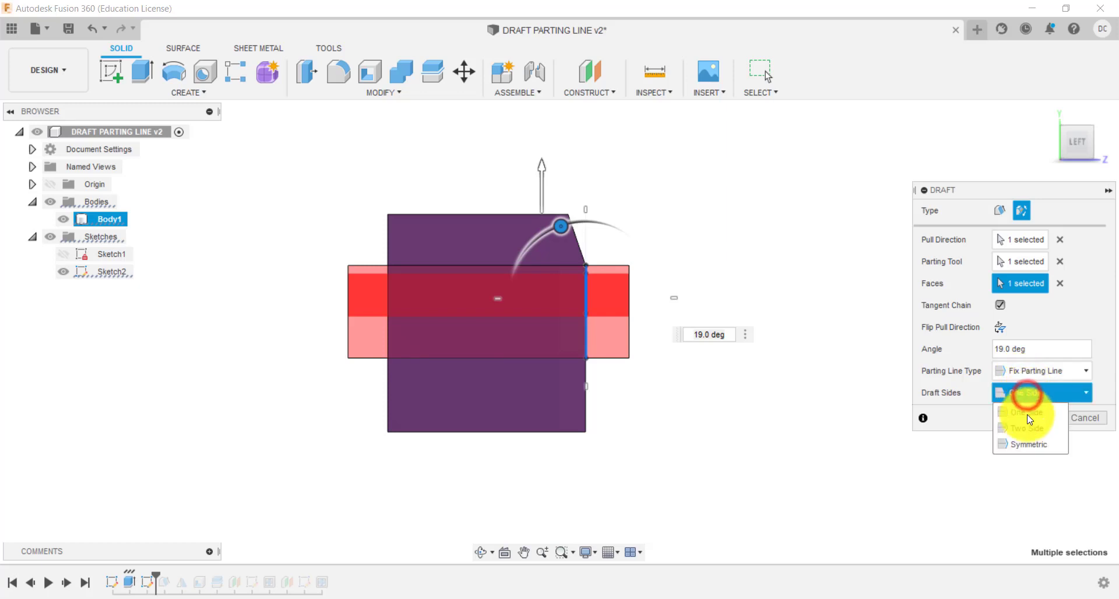
click(1029, 430)
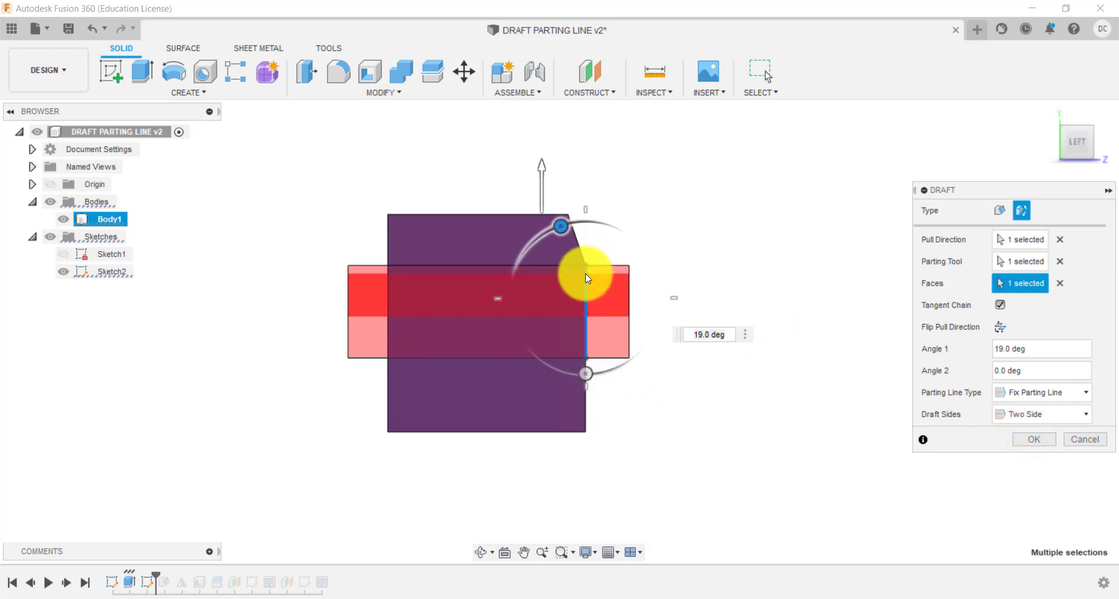
drag(585, 379, 560, 369)
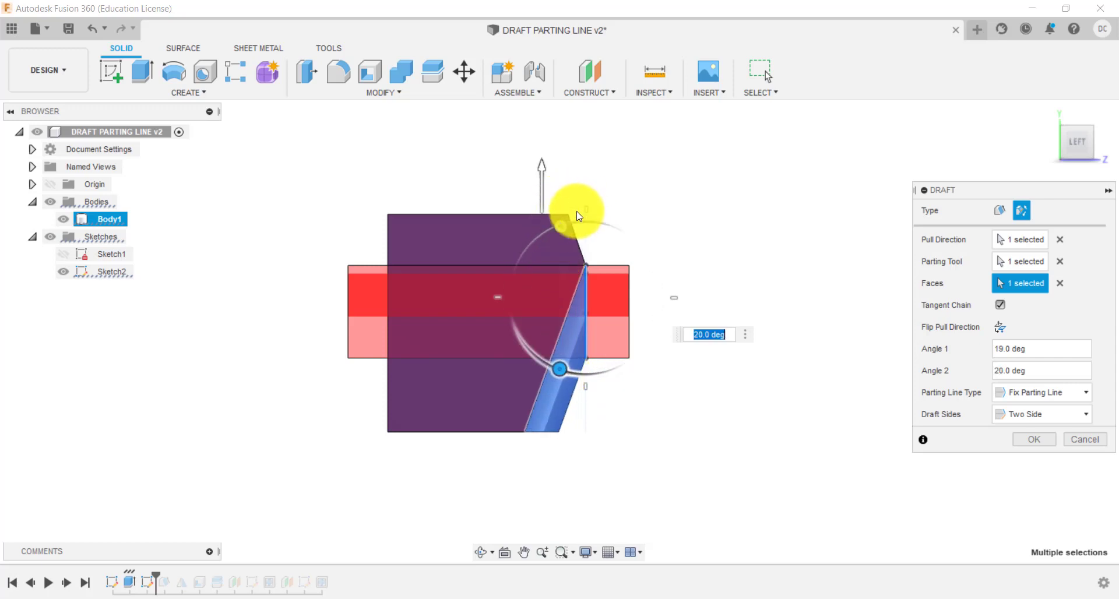
click(559, 373)
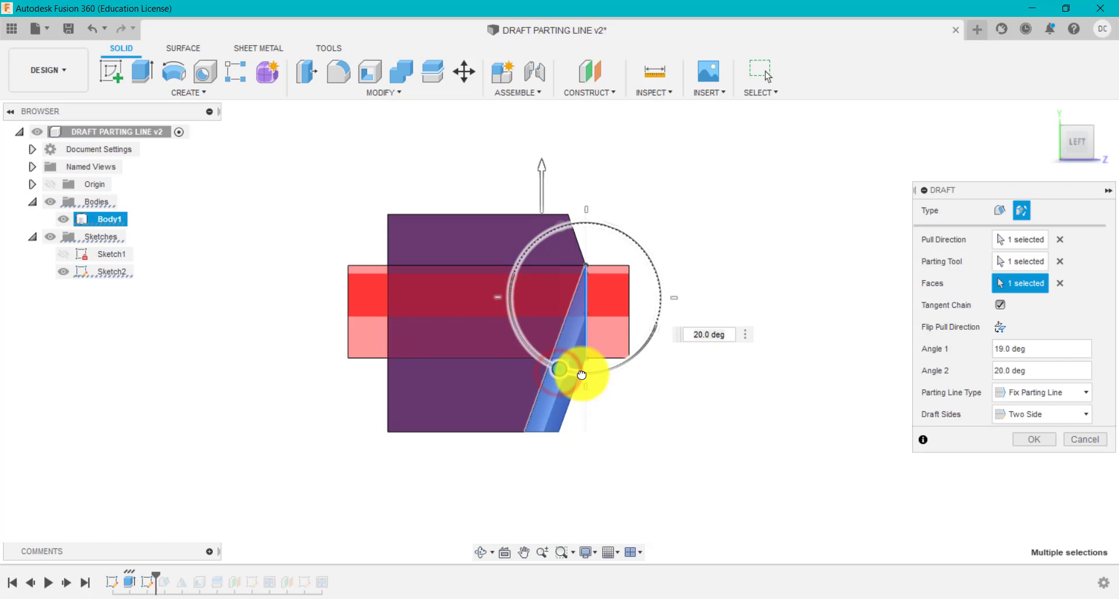
drag(581, 375, 579, 374)
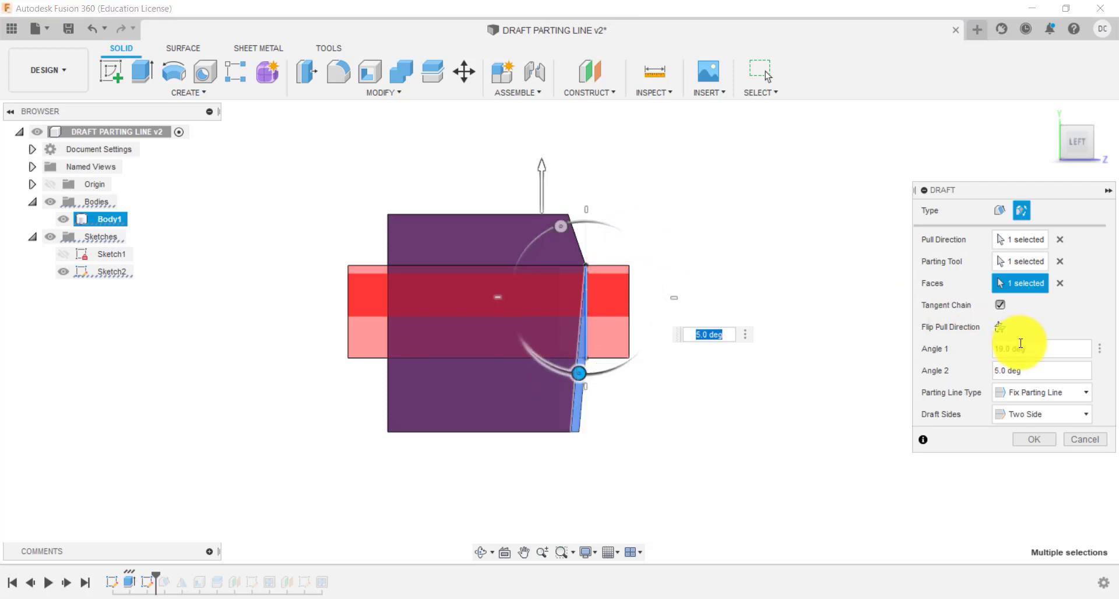
Switch the parting line draft to Symmetric sides and set its angle to 9 degrees
click(1020, 342)
click(1026, 348)
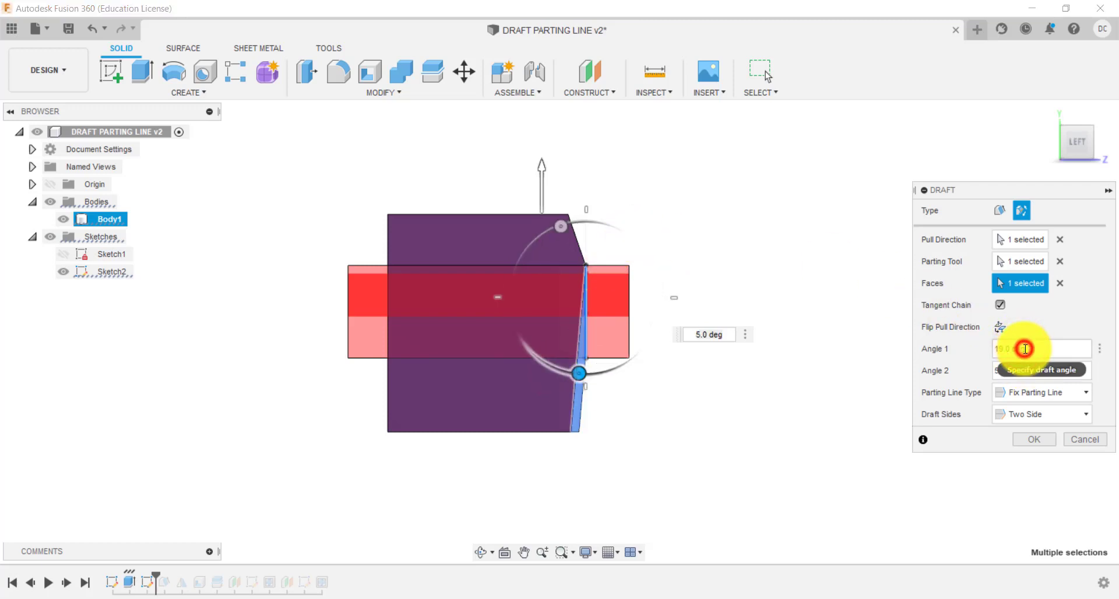
click(1034, 416)
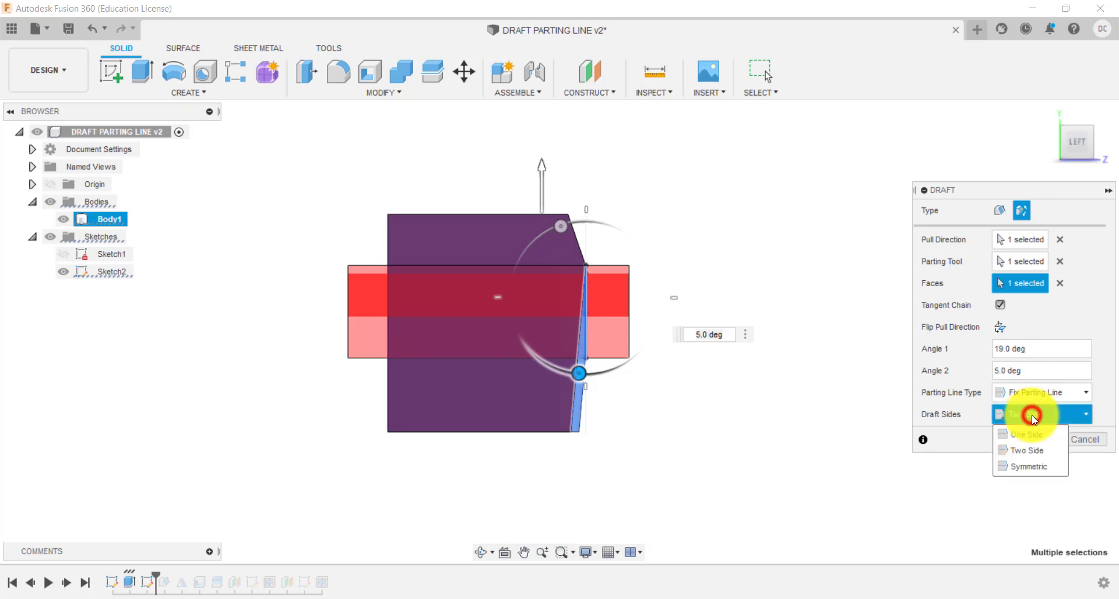
click(1037, 470)
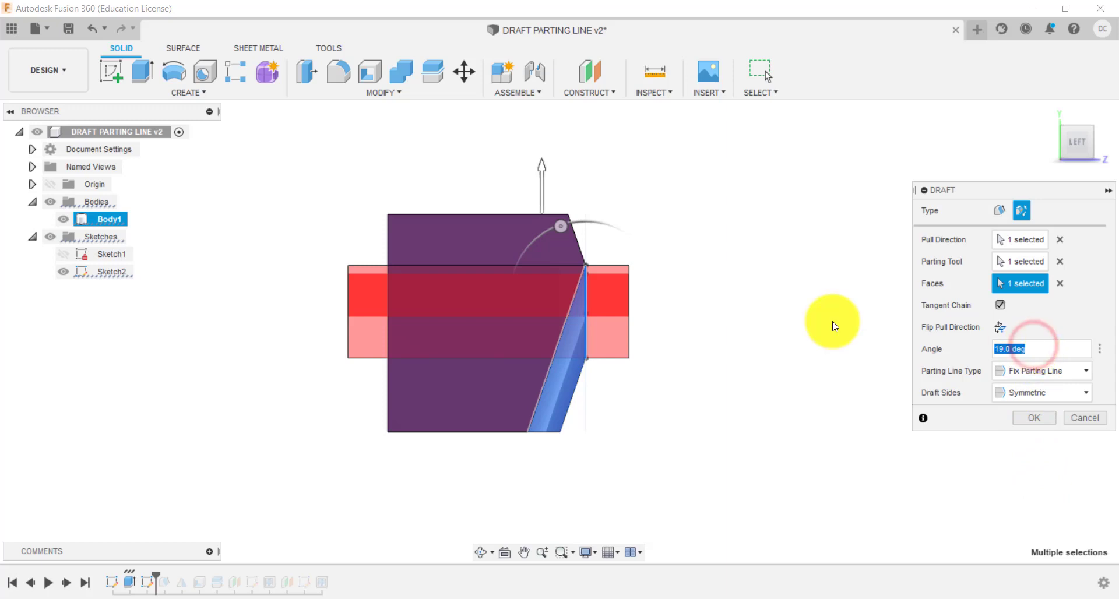
click(563, 232)
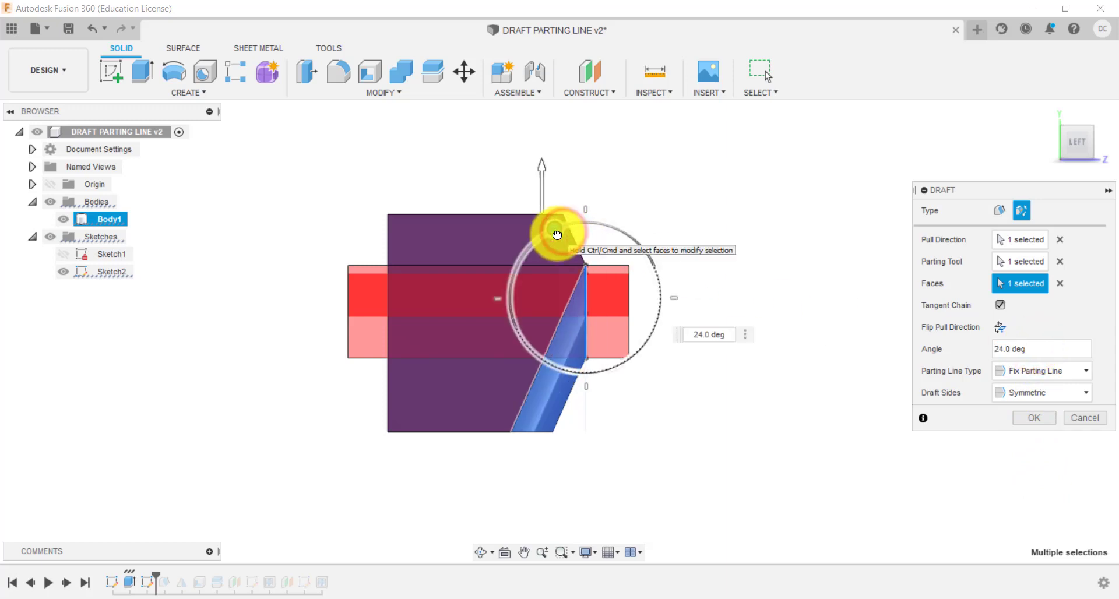
mouse_move(556, 233)
mouse_down()
mouse_move(600, 237)
mouse_move(577, 241)
mouse_up()
click(1013, 353)
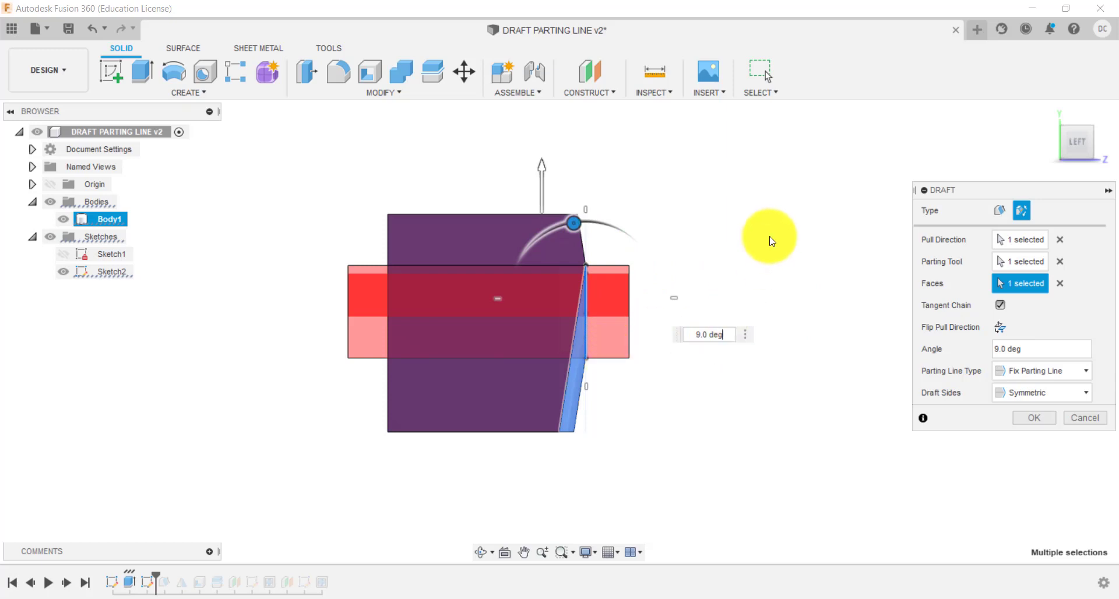
shift+middle_drag(767, 239, 756, 245)
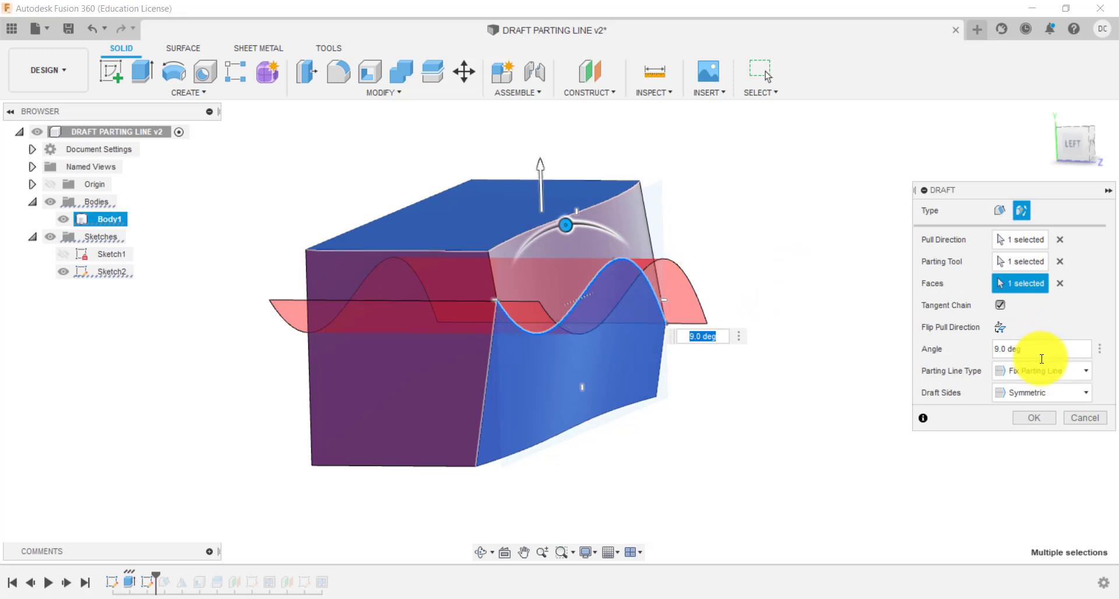
click(1072, 148)
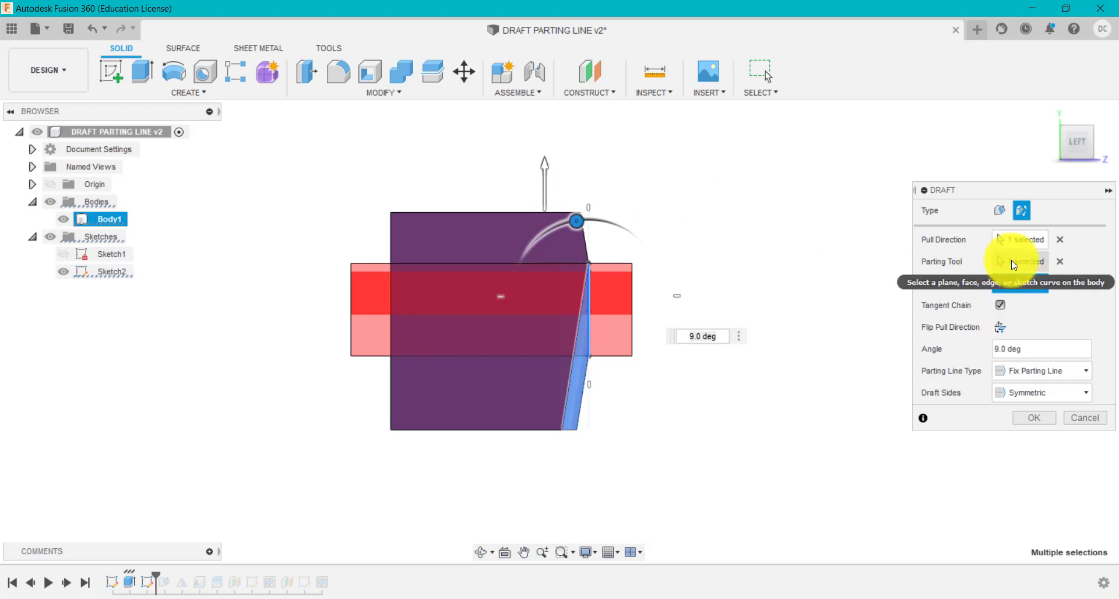
mouse_move(726, 297)
shift+middle_down()
mouse_move(700, 303)
mouse_move(716, 306)
shift+middle_up()
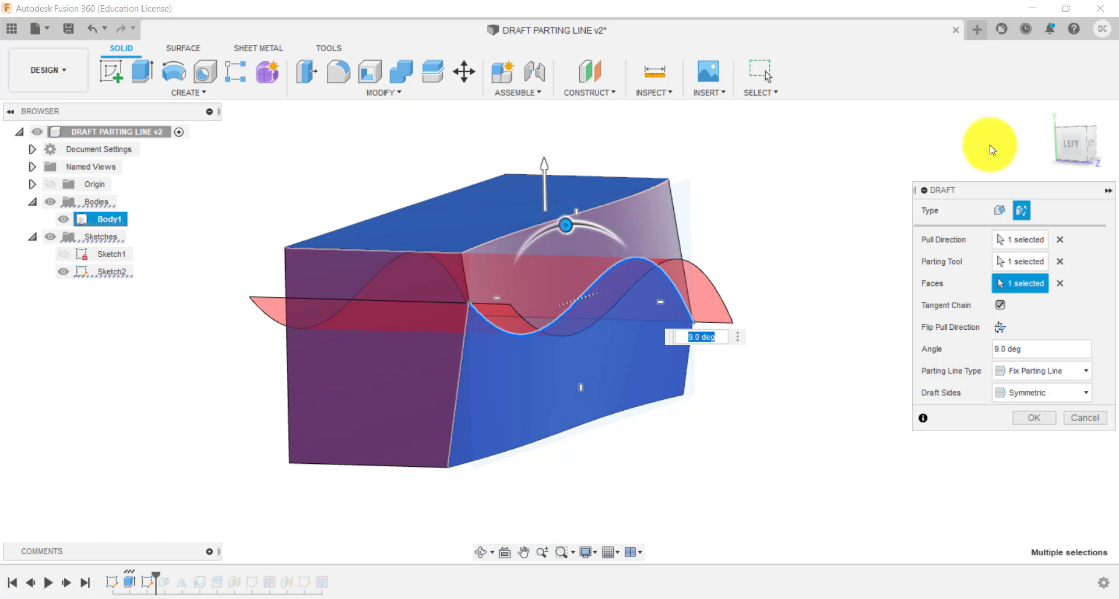
click(1057, 146)
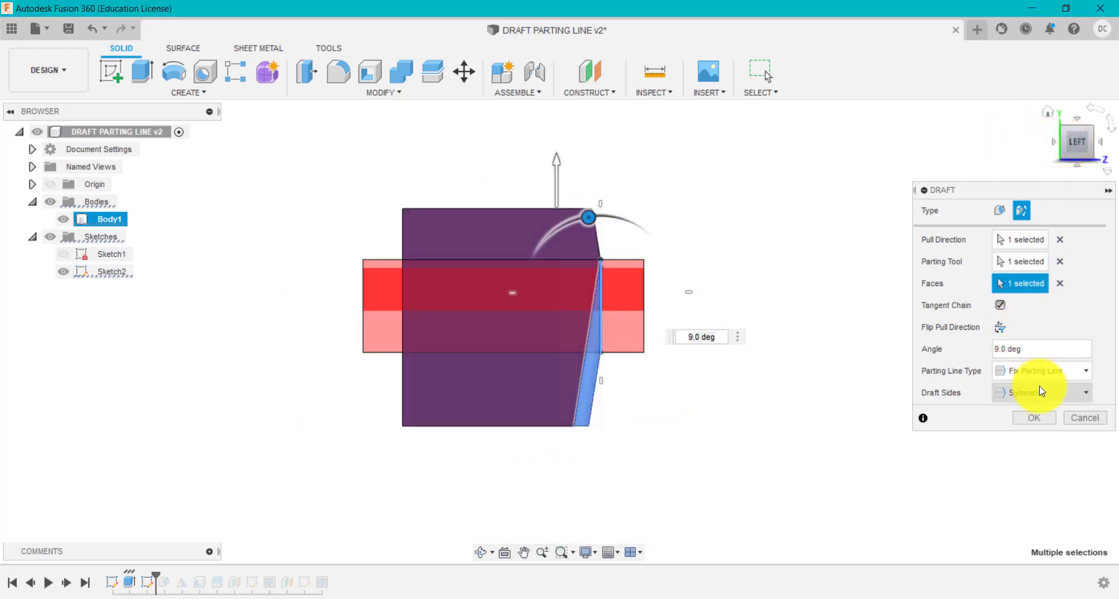
Switch the draft to One Side and set its angle to 19 degrees
click(1029, 392)
click(1036, 415)
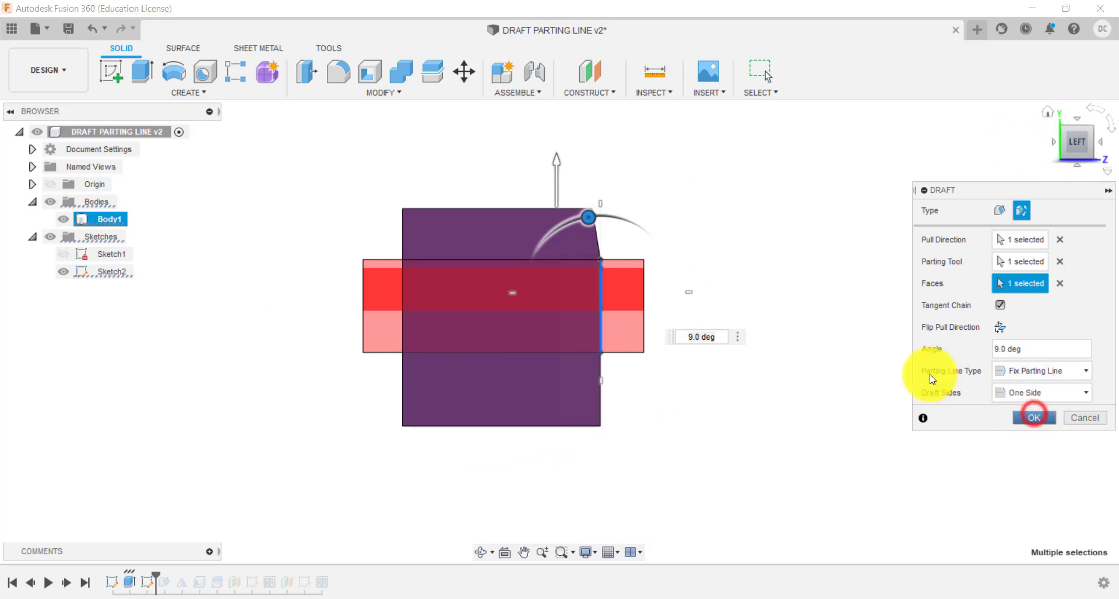
drag(588, 222, 581, 229)
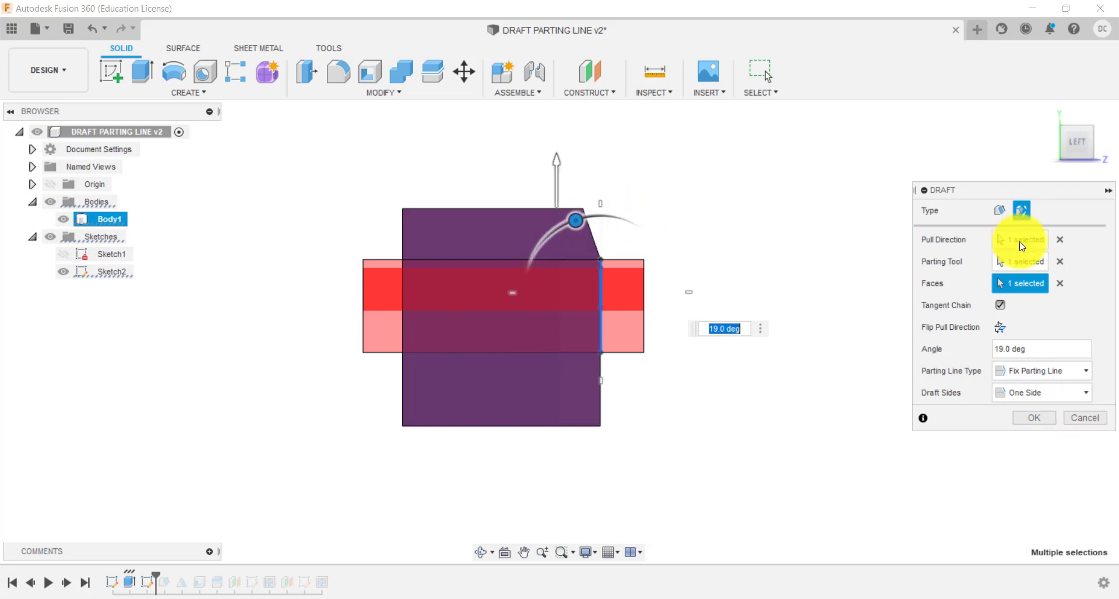
Switch the draft to Two Side and set Angle 2 to 9 degrees
click(1041, 393)
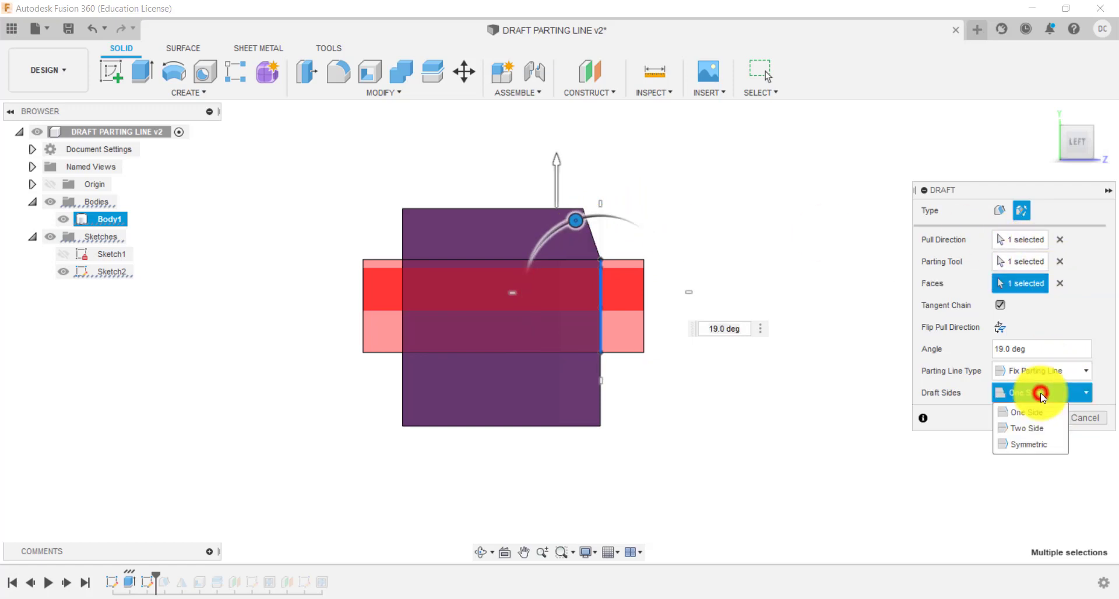
click(1027, 429)
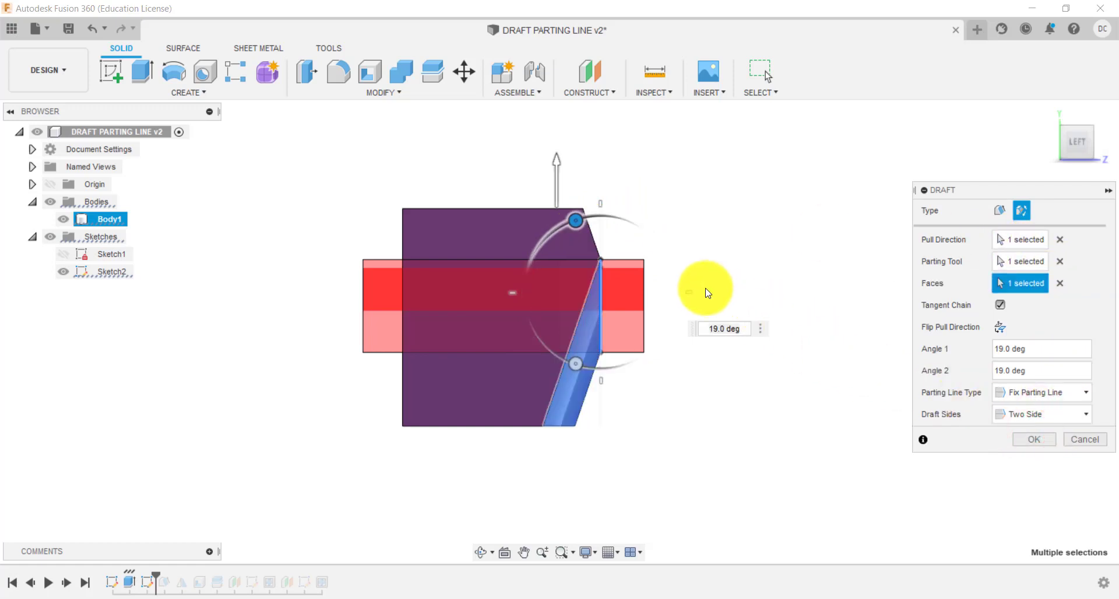
click(576, 366)
mouse_move(578, 367)
mouse_down()
mouse_move(600, 367)
mouse_move(560, 370)
mouse_move(589, 366)
mouse_up()
Try a Symmetric draft at 19 degrees and cancel the Draft command
click(1024, 415)
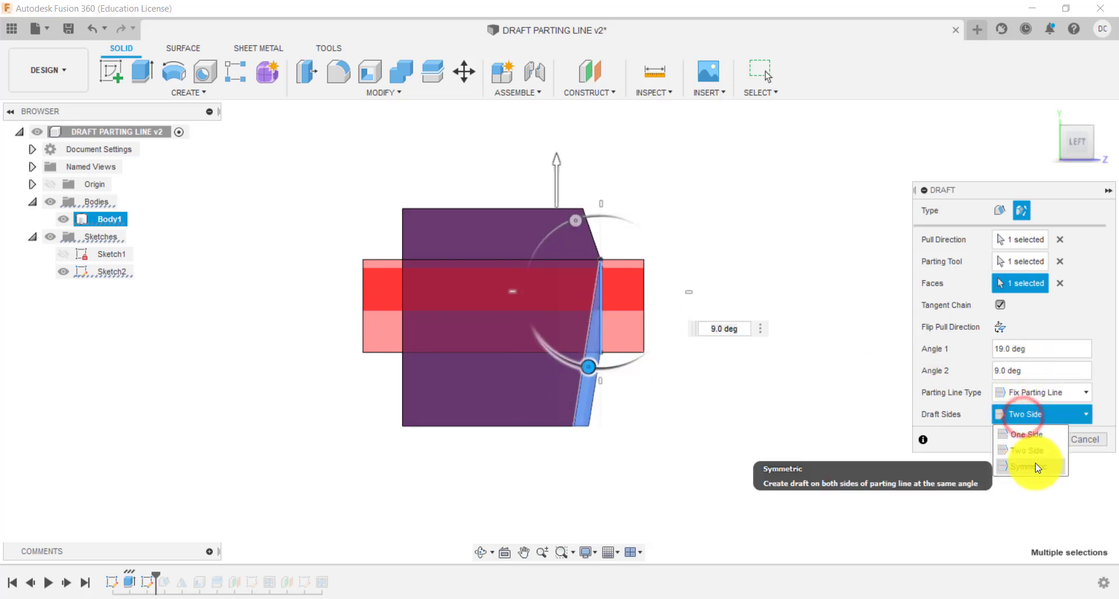
click(1029, 466)
mouse_move(582, 223)
mouse_down()
mouse_move(602, 230)
mouse_move(583, 235)
mouse_move(576, 220)
mouse_up()
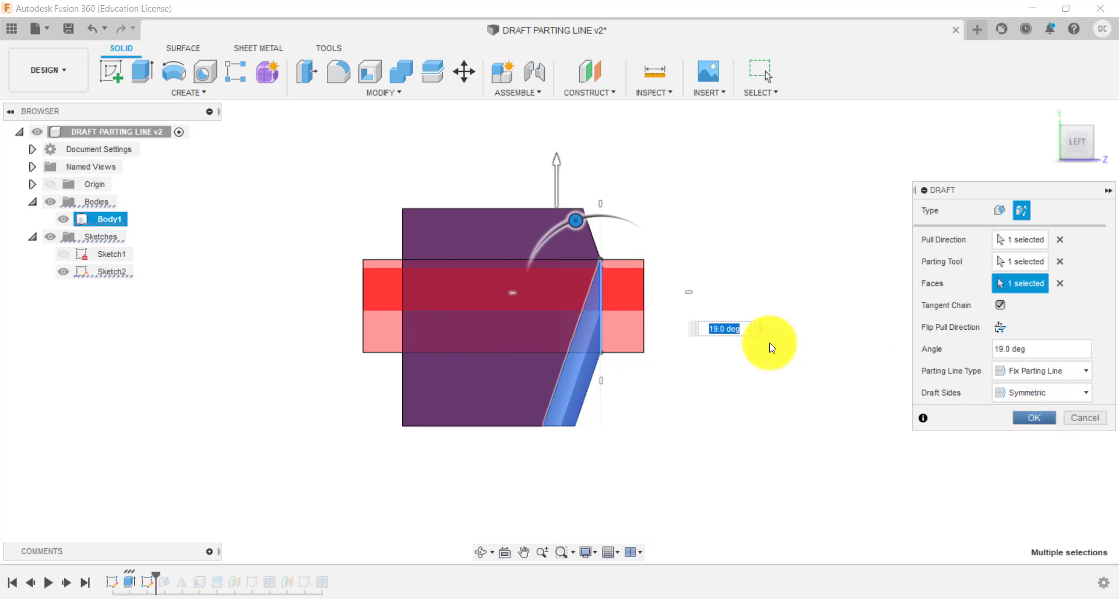
key(Escape)
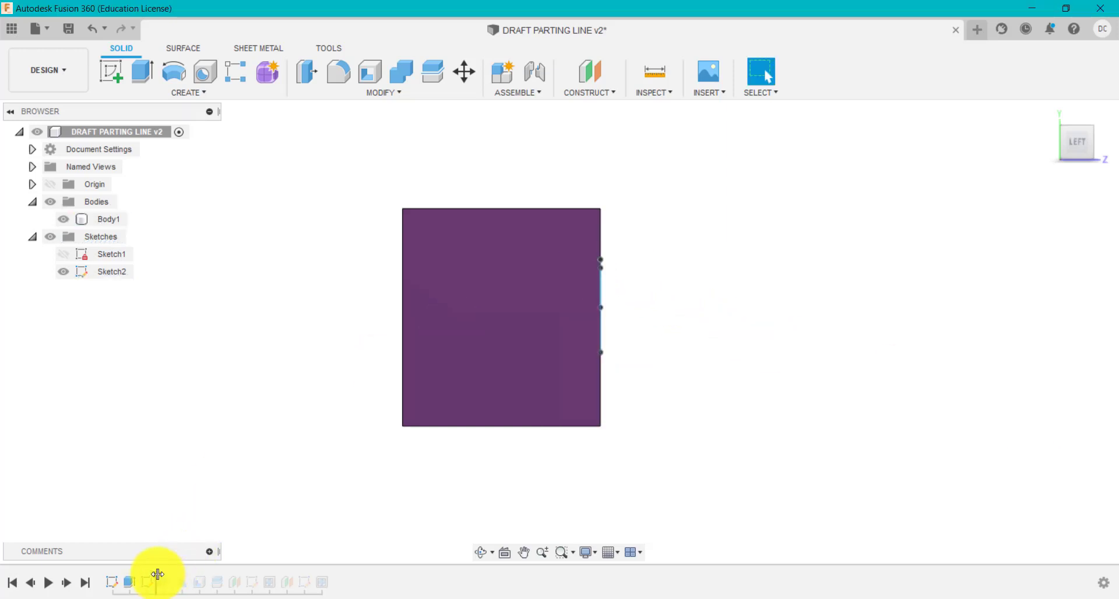
Roll the design history forward through the existing draft and mirror features, stopping just before Shell1
drag(157, 575, 172, 575)
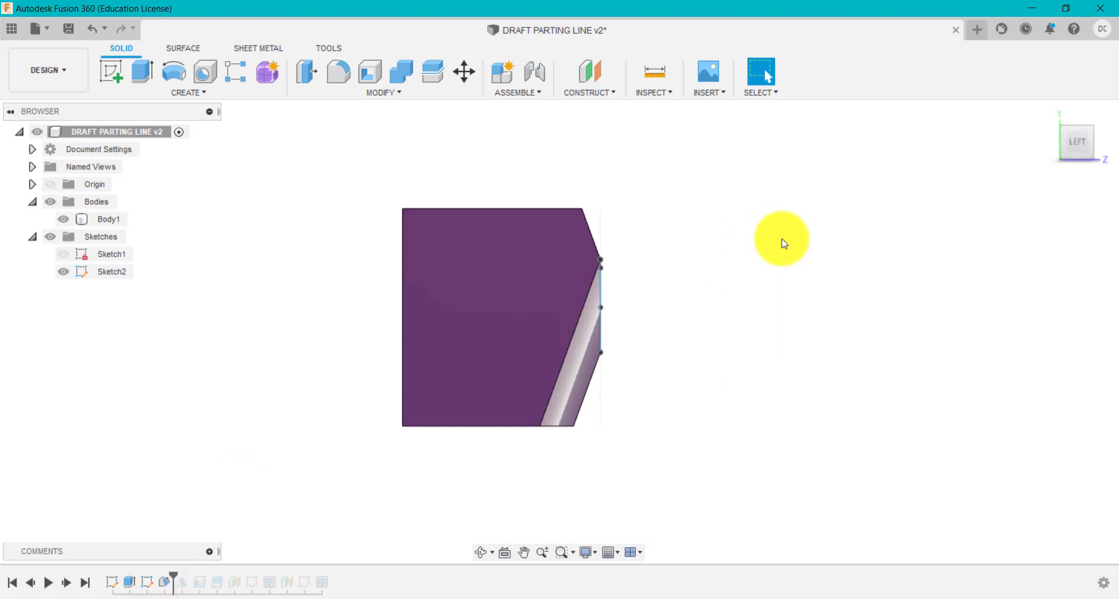
mouse_move(794, 268)
shift+middle_down()
mouse_move(770, 277)
mouse_move(791, 272)
mouse_move(670, 250)
shift+middle_up()
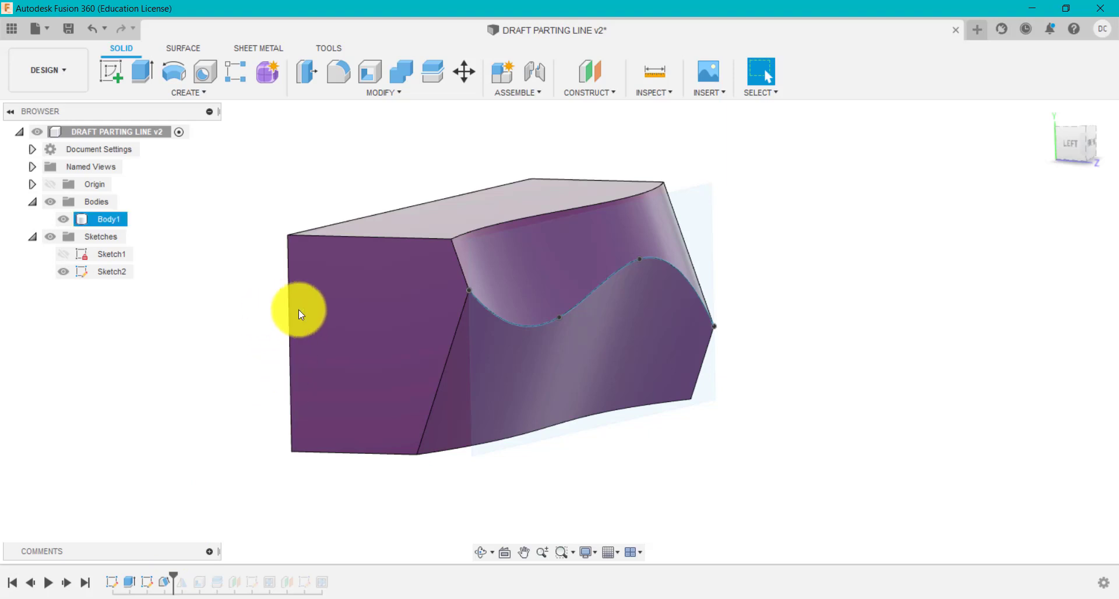
click(175, 577)
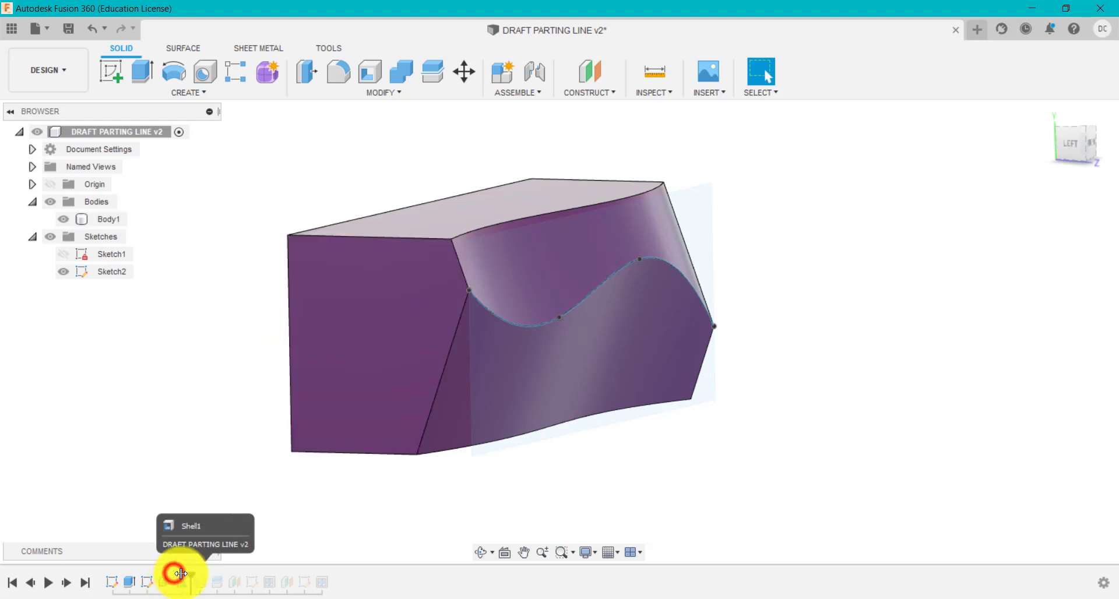
drag(174, 573, 181, 576)
mouse_move(251, 437)
shift+middle_down()
mouse_move(340, 424)
mouse_move(252, 431)
shift+middle_up()
drag(251, 432, 250, 431)
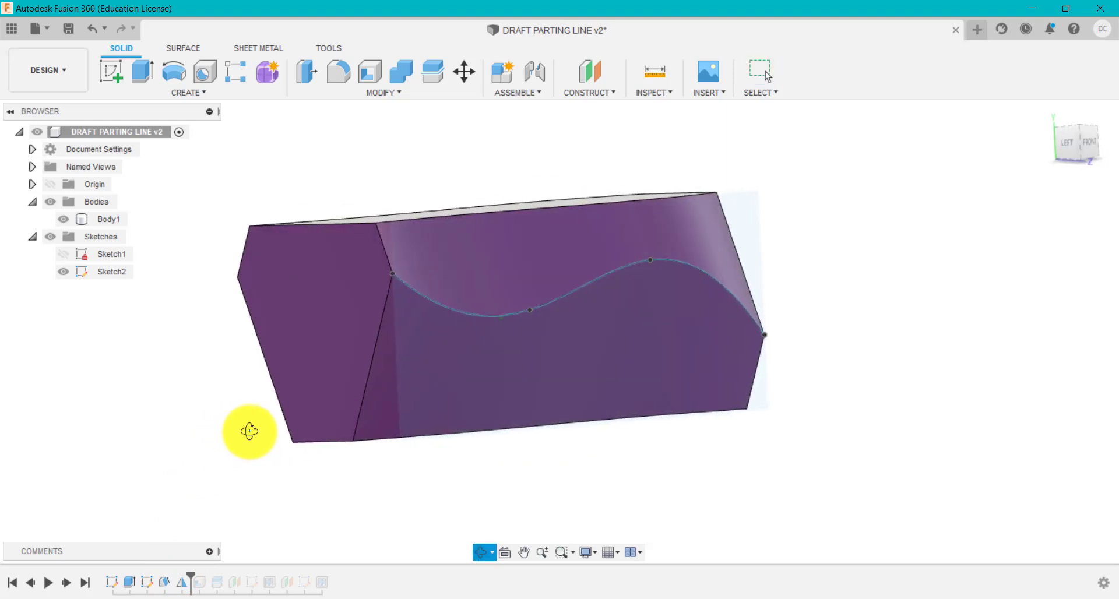
Hide Sketch2 and inspect the drafted faces on both sides of the mirrored block
click(63, 272)
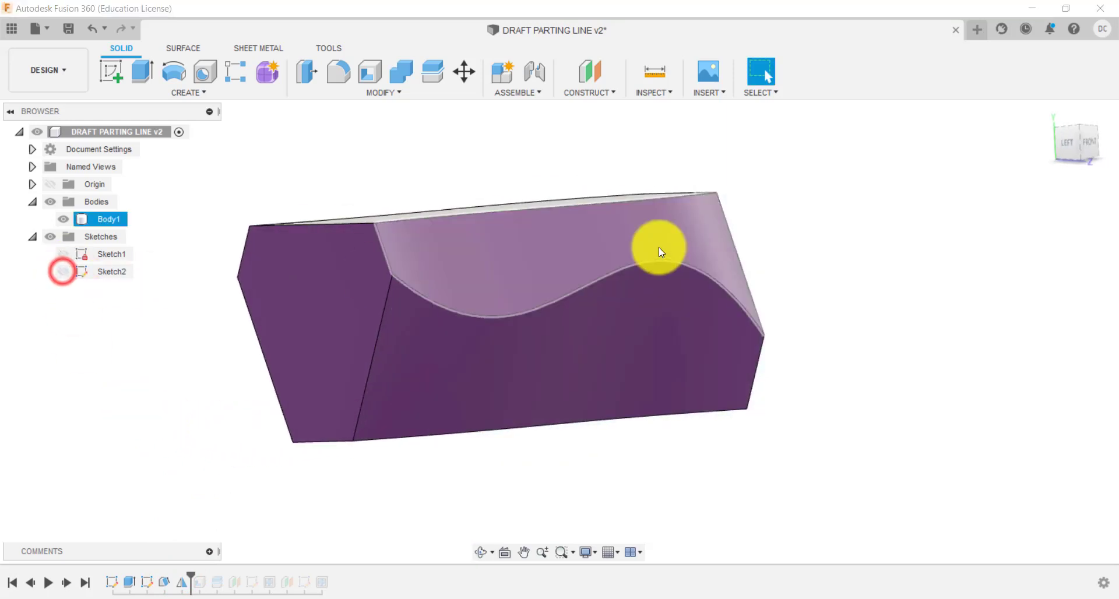
click(1068, 144)
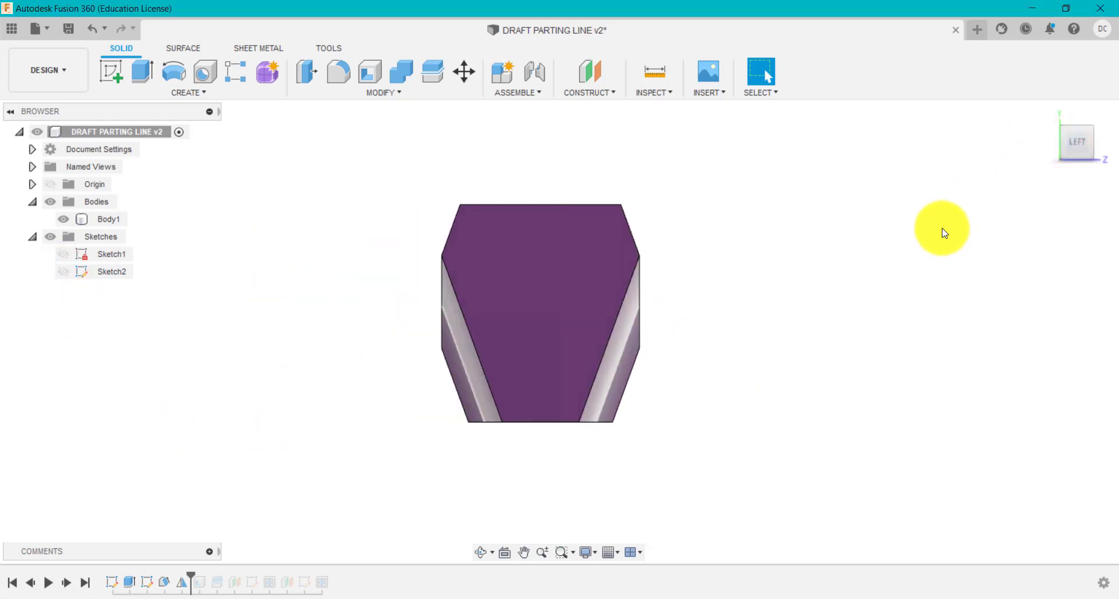
shift+middle_drag(945, 233, 917, 232)
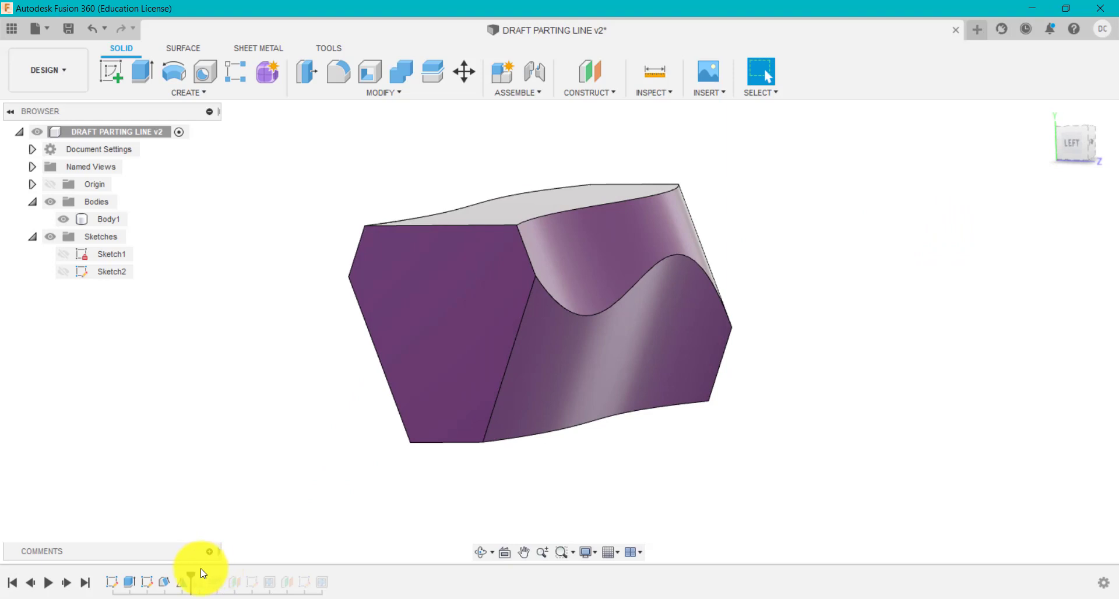
mouse_move(193, 576)
mouse_down()
mouse_move(134, 577)
mouse_move(191, 577)
mouse_up()
click(550, 270)
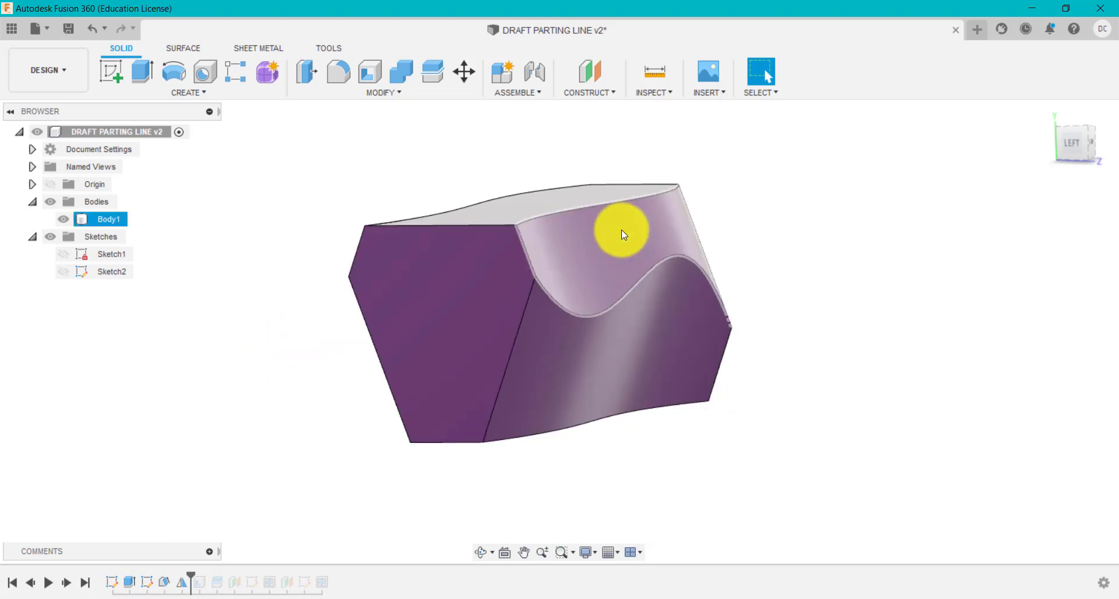
click(931, 136)
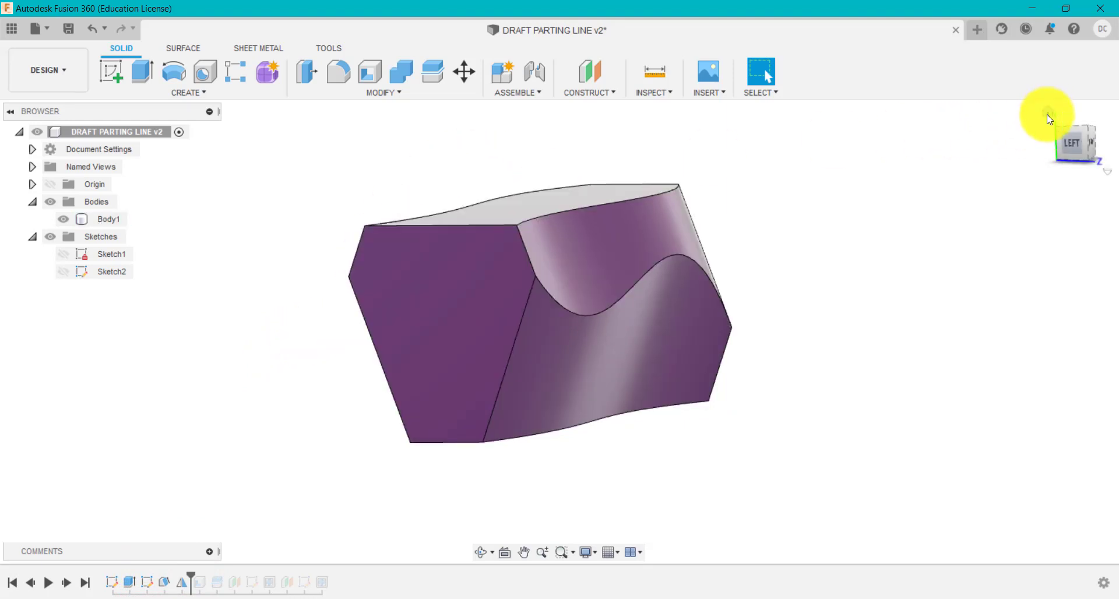
click(1048, 114)
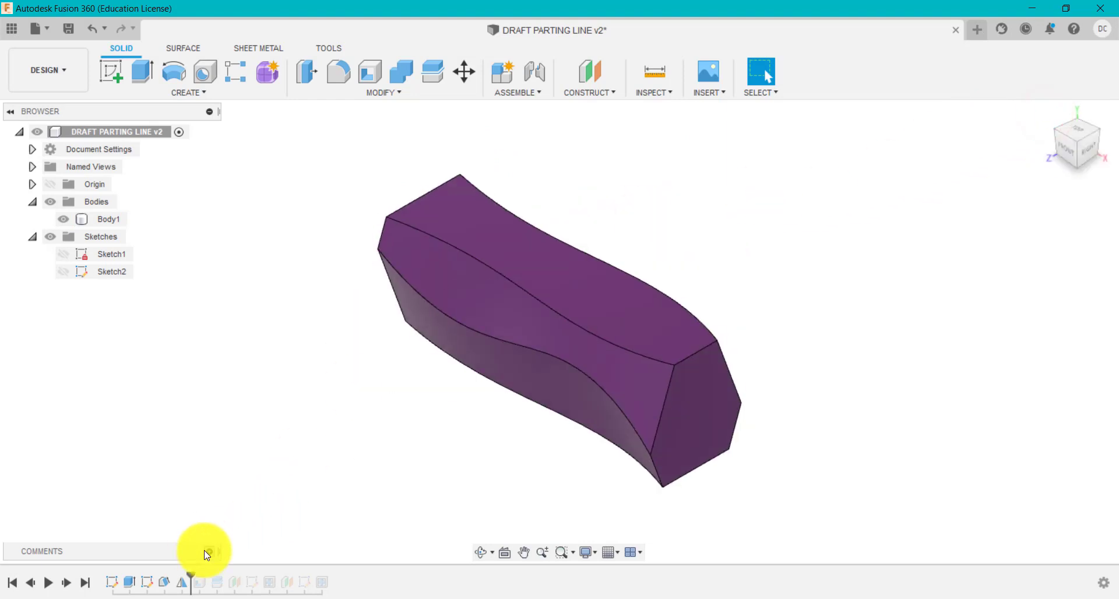
Roll the design history forward to its end, hide Body2 and show only Body1 to expose its interior
drag(191, 574, 336, 561)
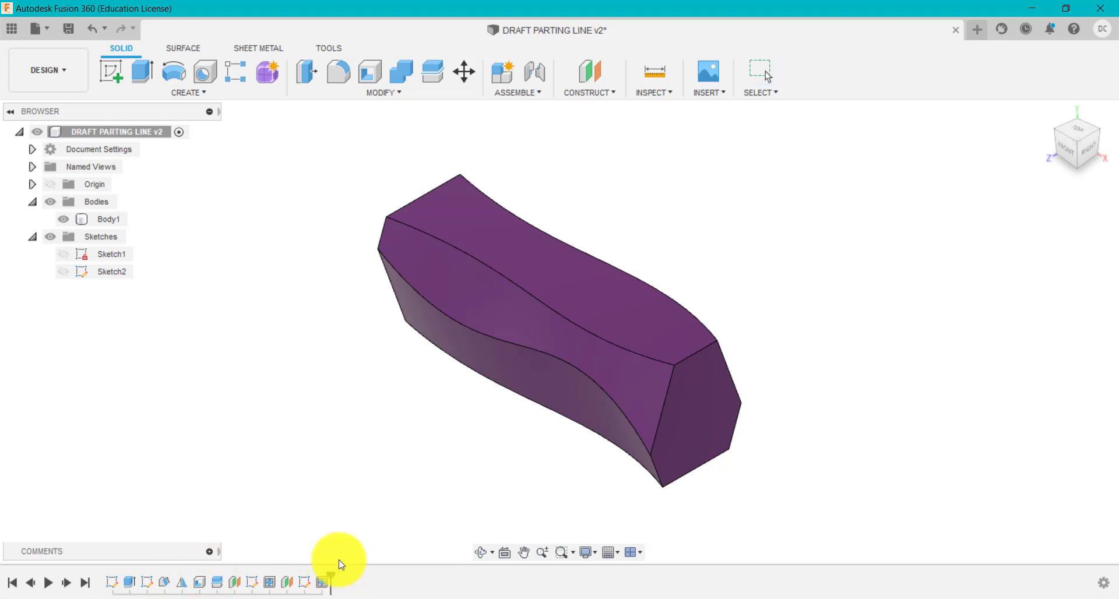
click(62, 219)
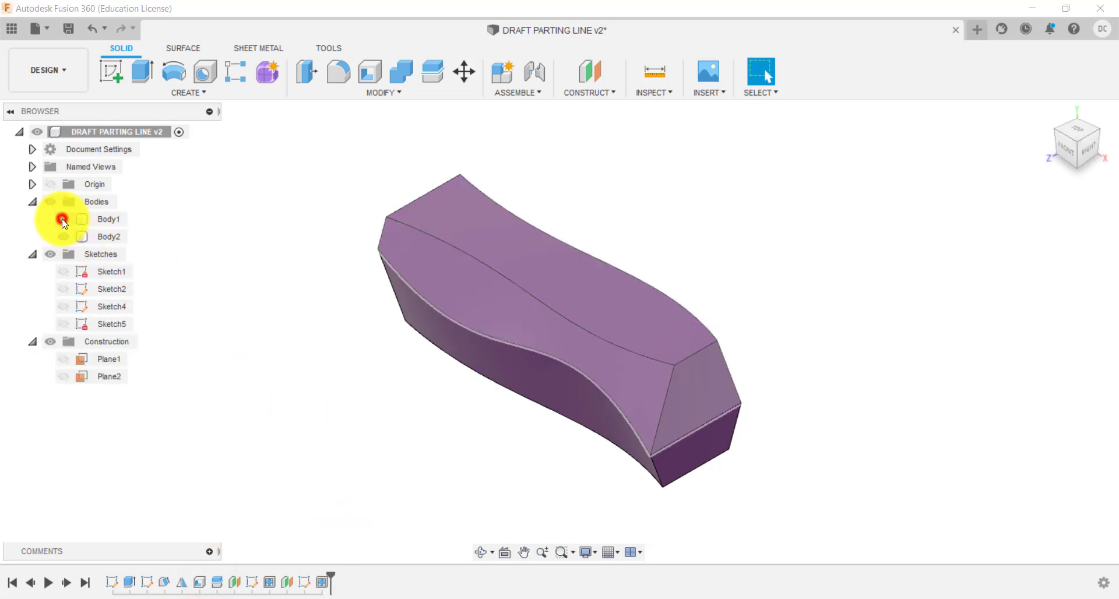
click(62, 235)
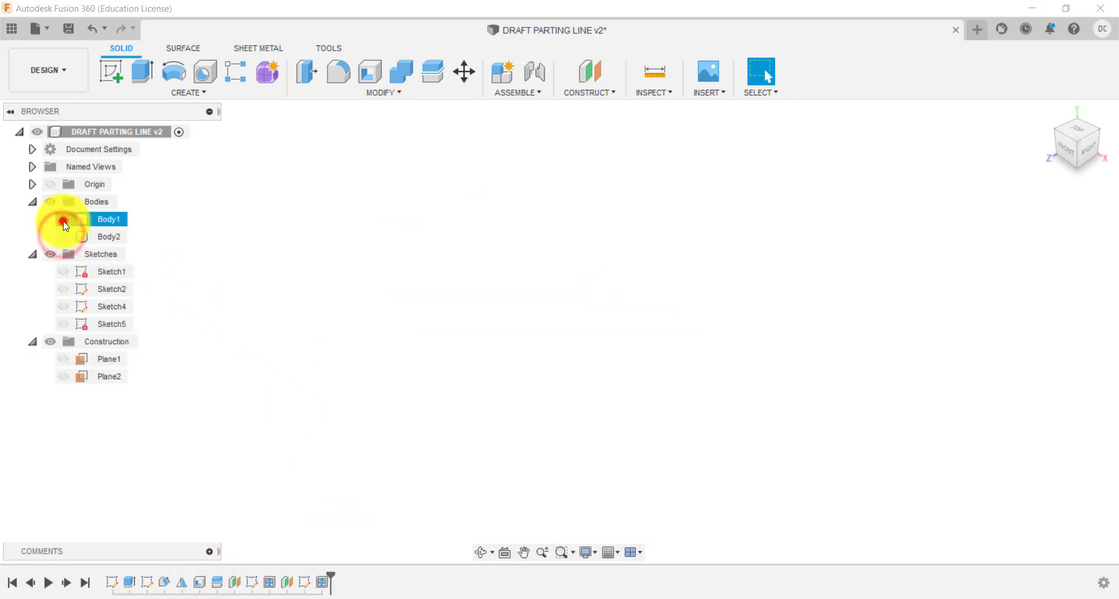
click(63, 220)
shift+middle_drag(357, 392, 345, 153)
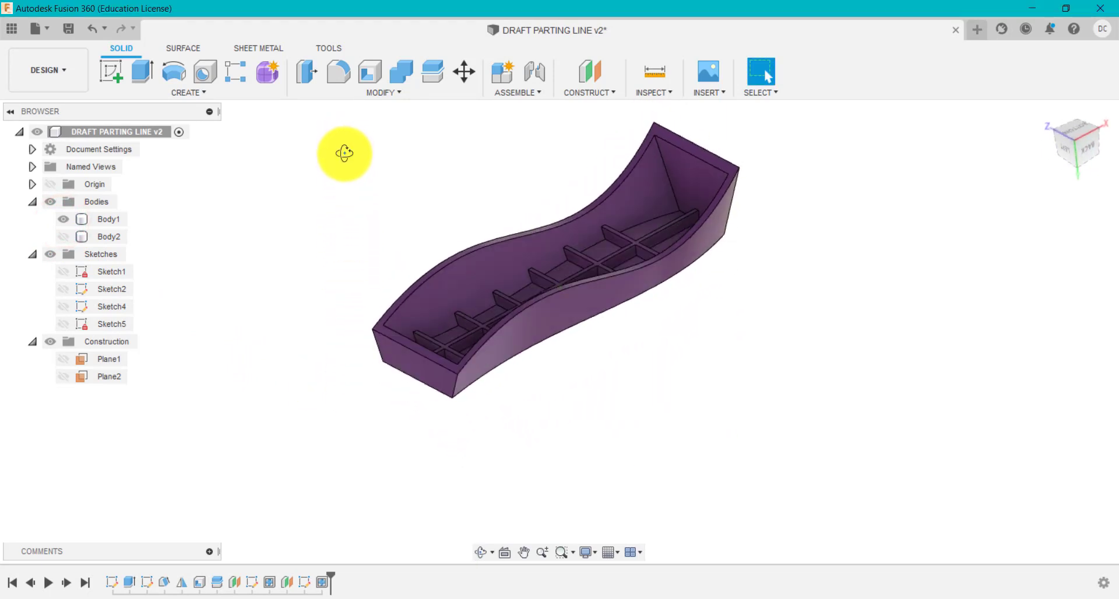